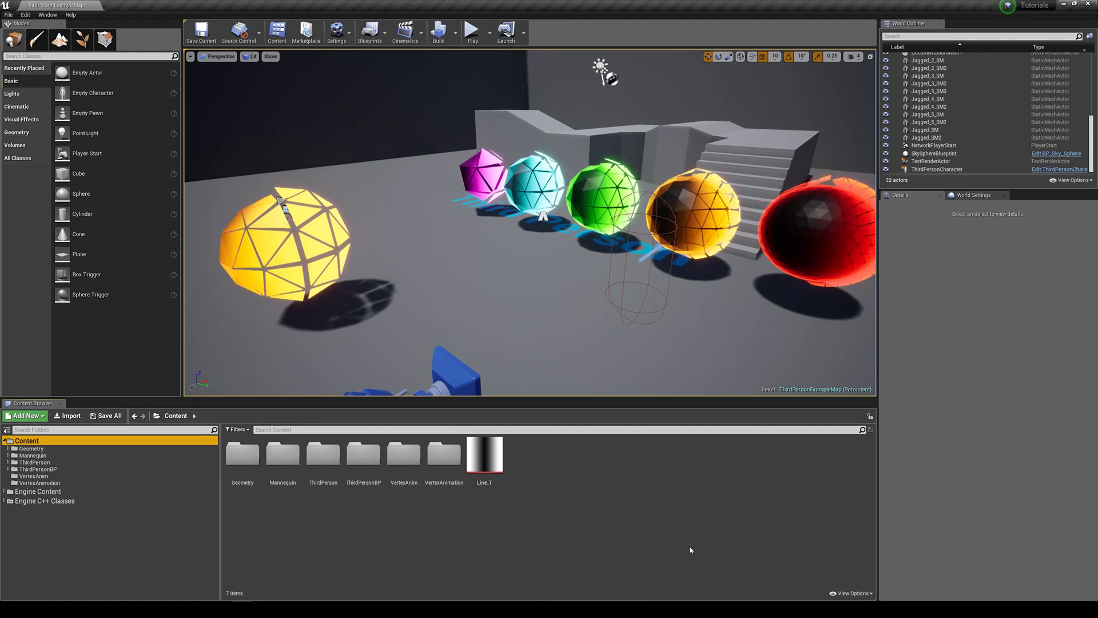
right_drag(590, 339, 718, 307)
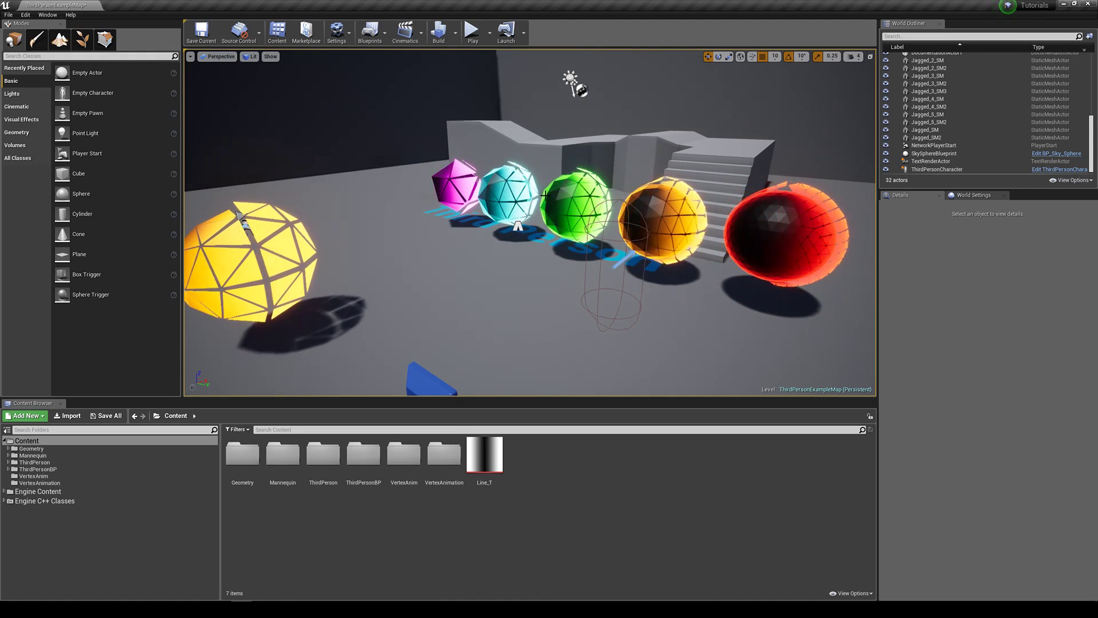
key(a)
mouse_move(571, 295)
right_down()
mouse_move(535, 295)
mouse_move(571, 295)
right_up()
key(d)
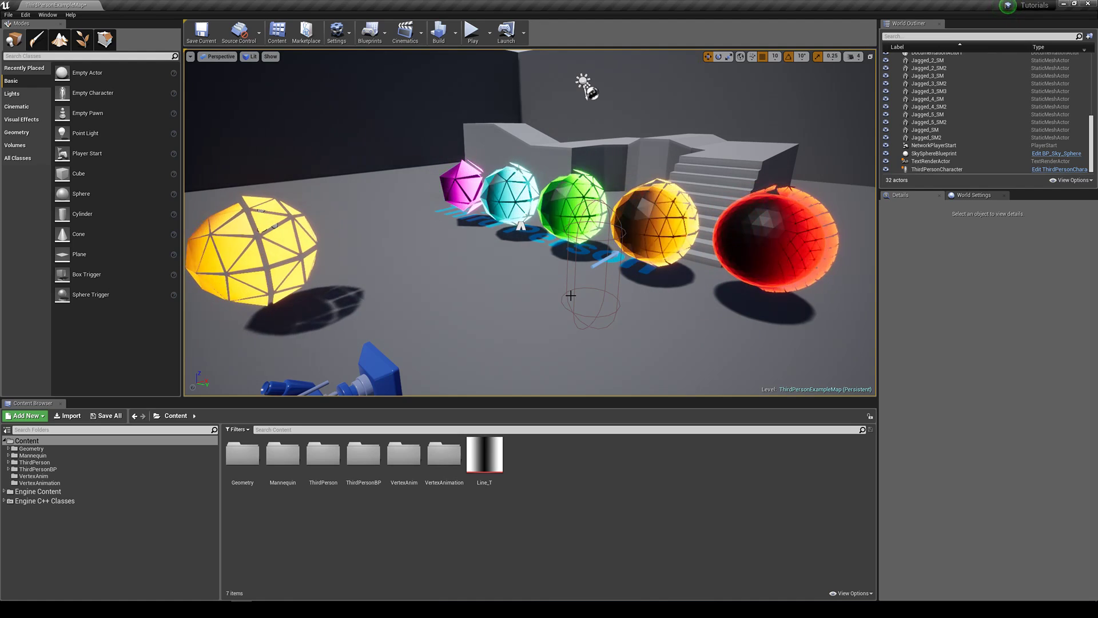
mouse_move(600, 298)
right_down()
mouse_move(612, 301)
mouse_move(600, 297)
right_up()
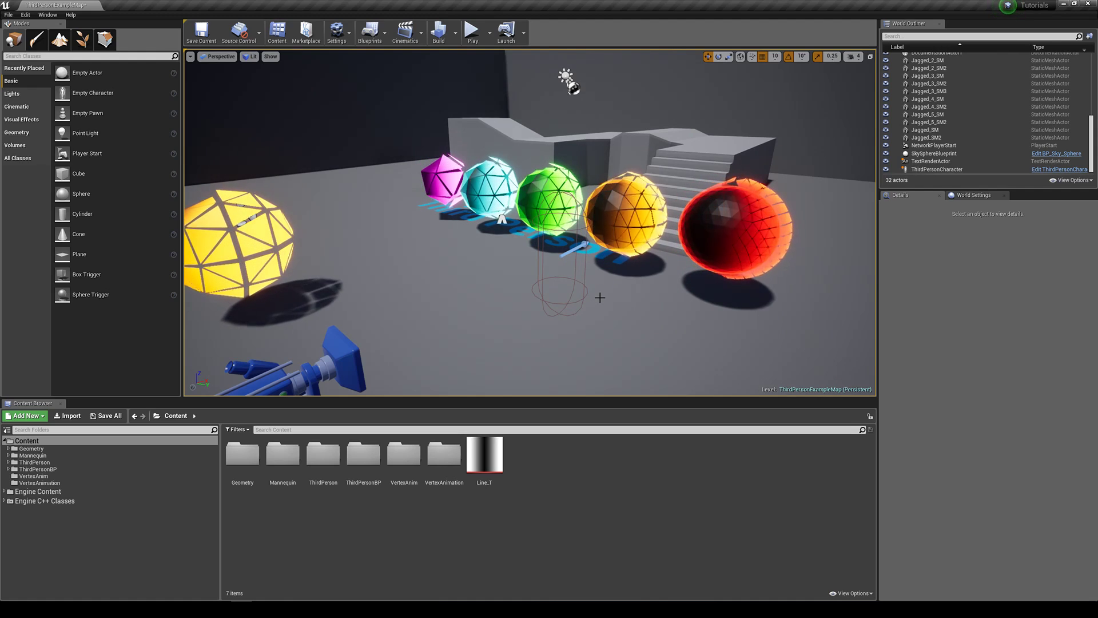
right_drag(409, 285, 392, 285)
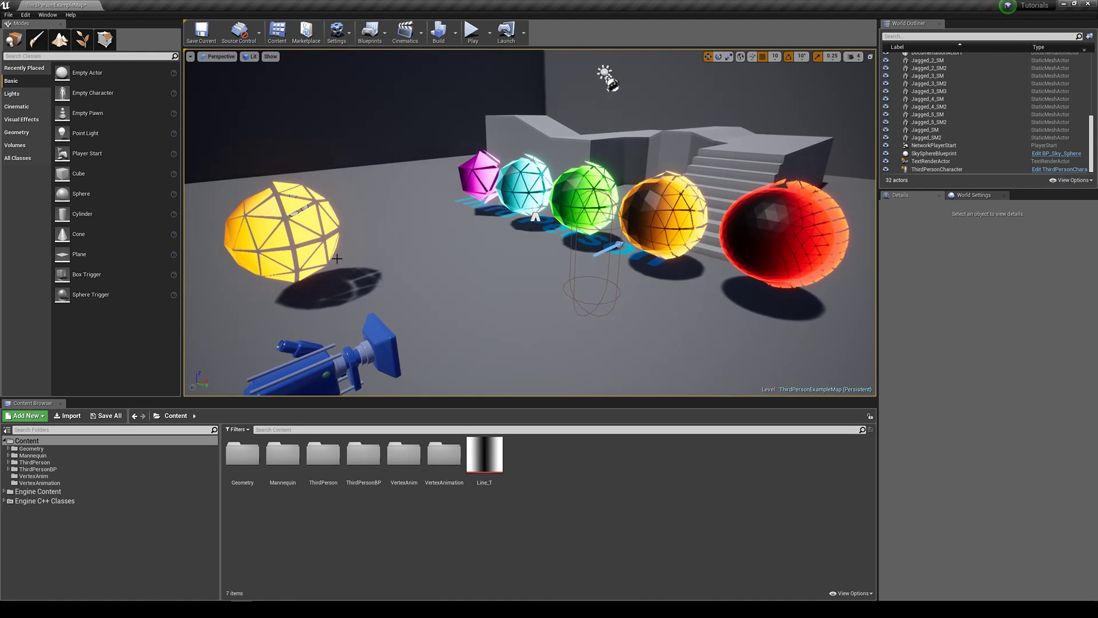
- Move the red sphere's outer shell away from its core to Y 730, and undo the move
click(306, 229)
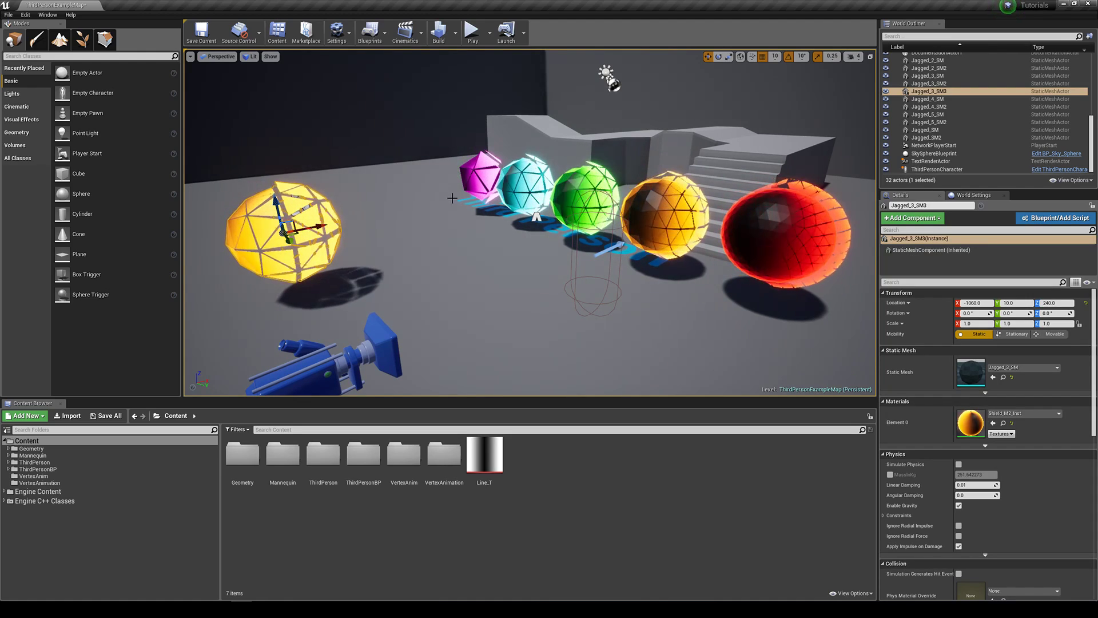
click(740, 269)
right_drag(739, 305, 774, 309)
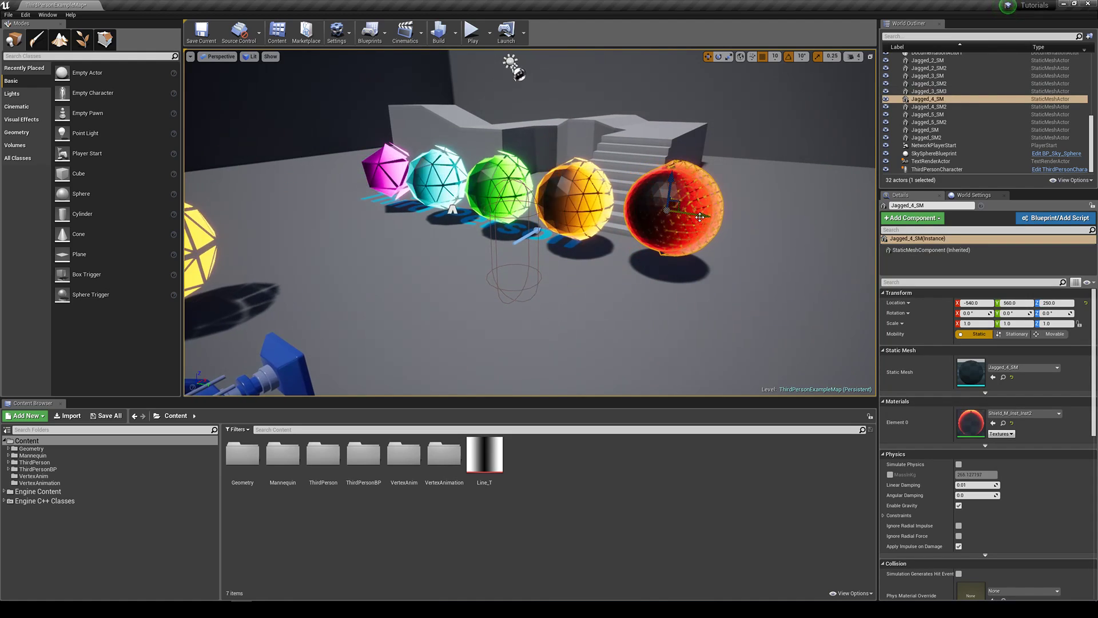
drag(720, 219, 818, 231)
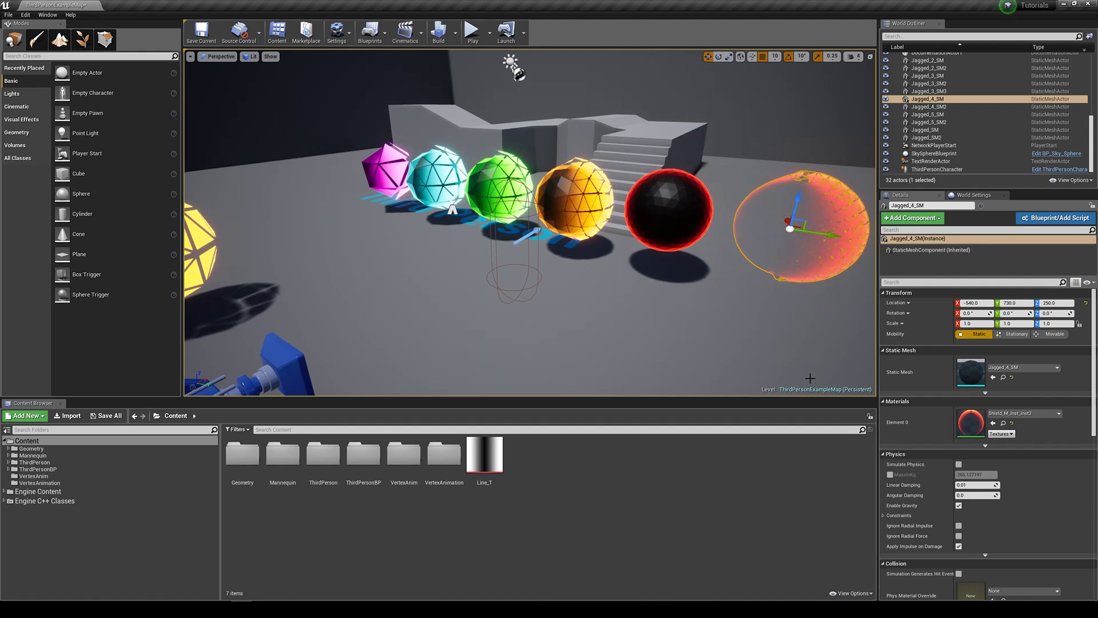
key(ctrl+z)
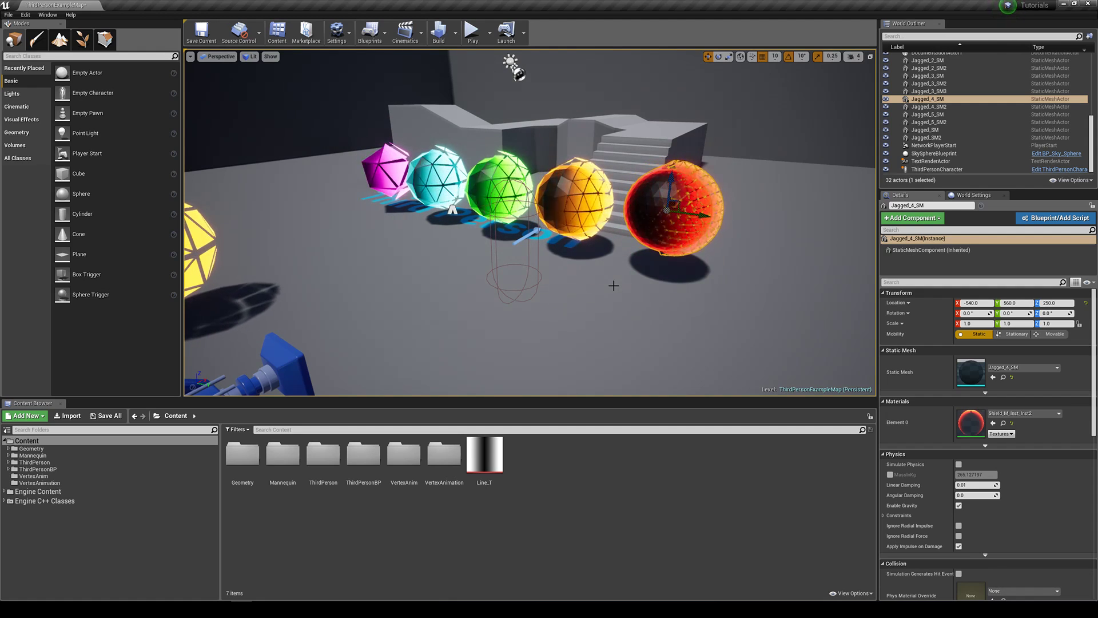
- Examine the magenta, yellow and red shell meshes in the level up close and from a distance
click(374, 175)
right_drag(449, 284, 549, 265)
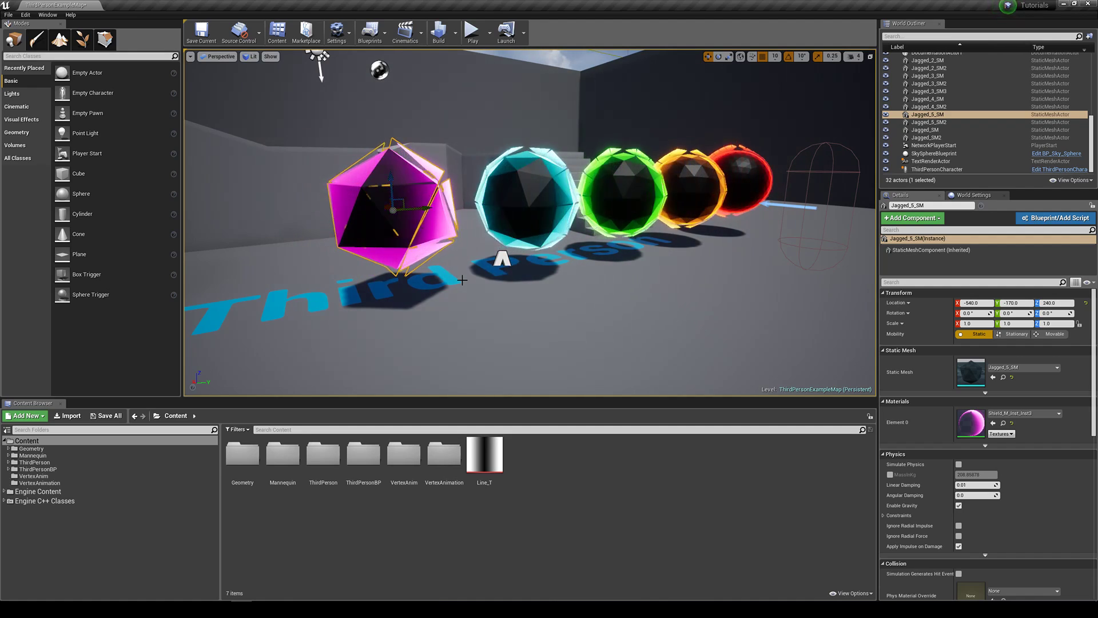
right_drag(462, 280, 518, 295)
key(w)
click(591, 276)
key(s)
key(d)
key(s)
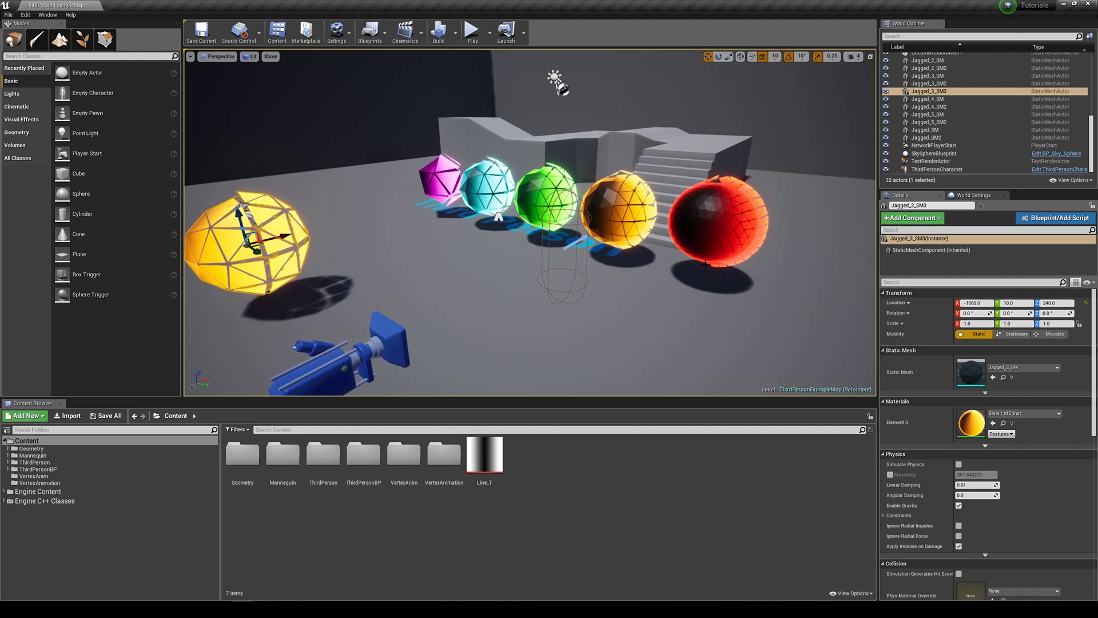
click(722, 227)
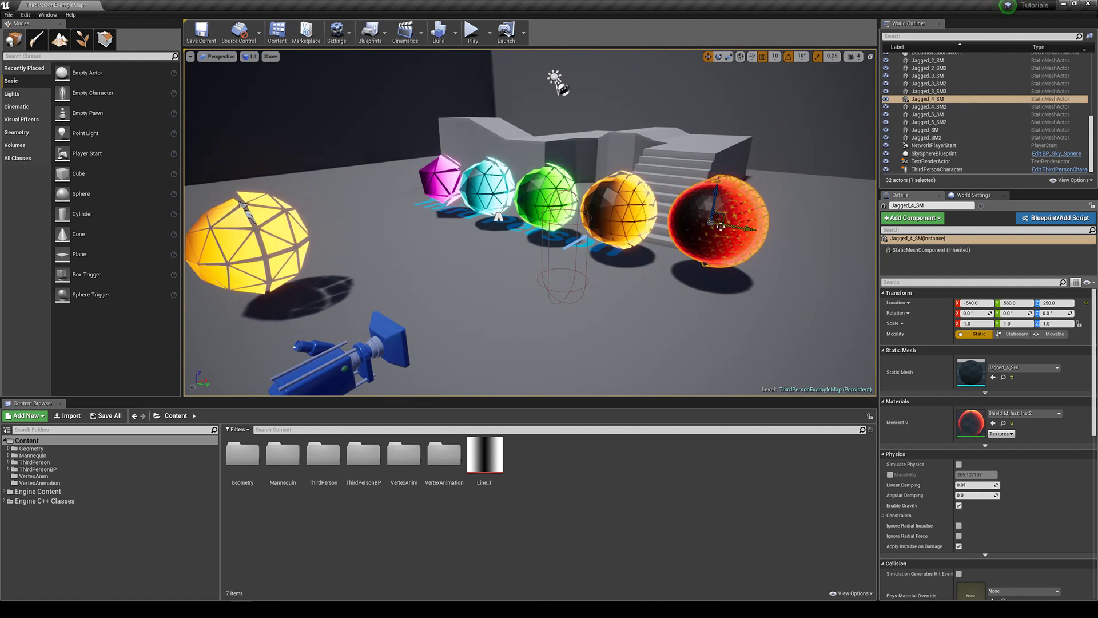
- Create a new material named VertexOuter_M in the Content folder
right_click(542, 468)
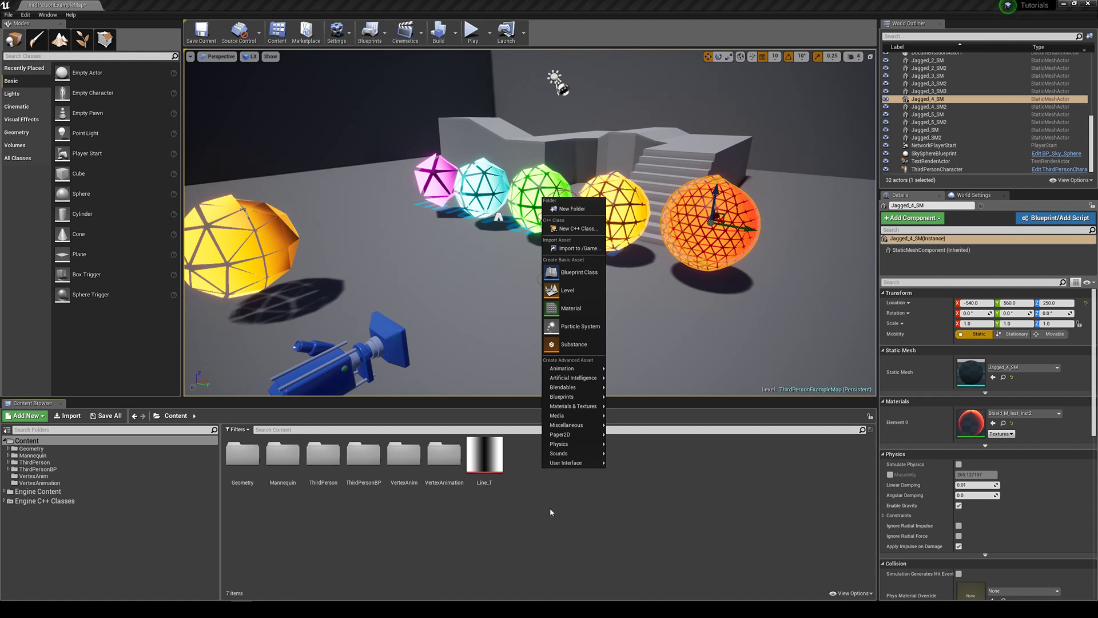
click(572, 309)
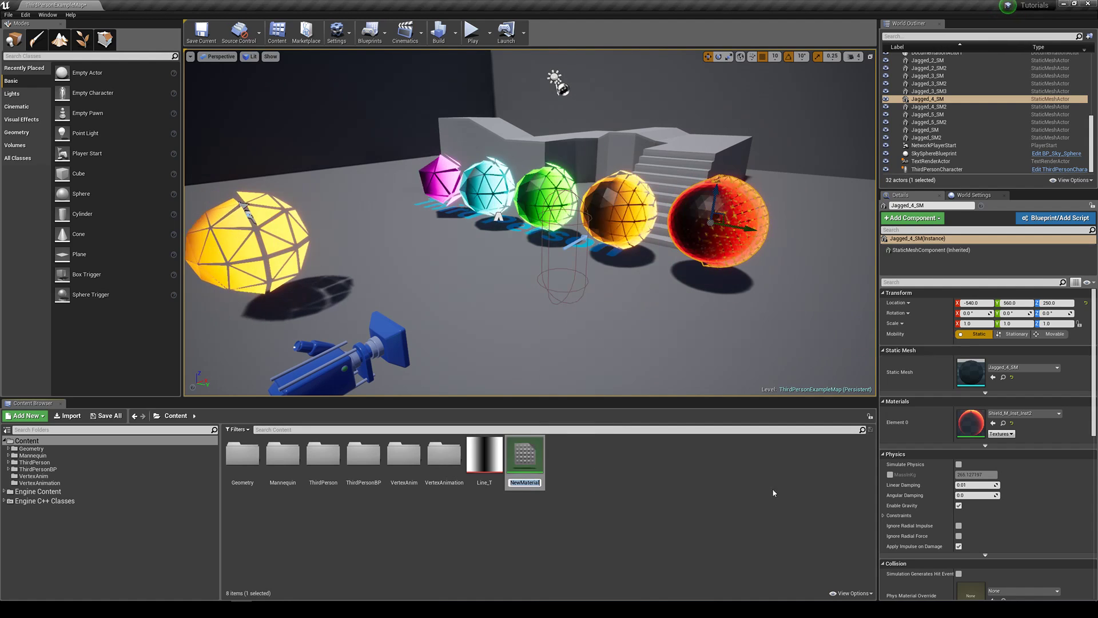
text(Fanc)
key(BackSpace)
key(BackSpace)
key(BackSpace)
key(BackSpace)
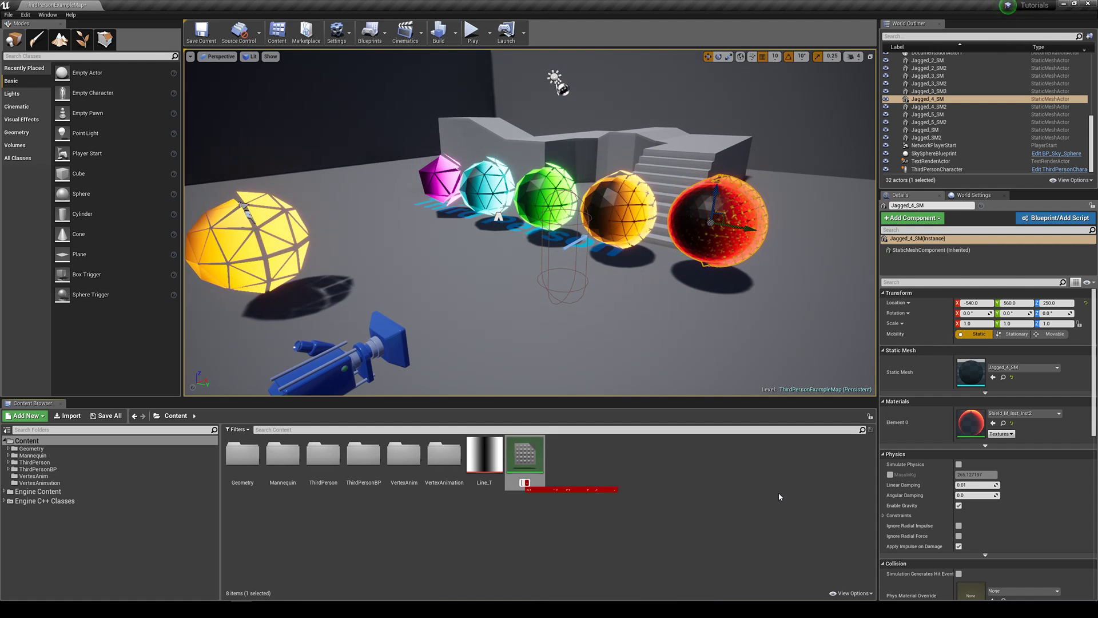
text(Vert)
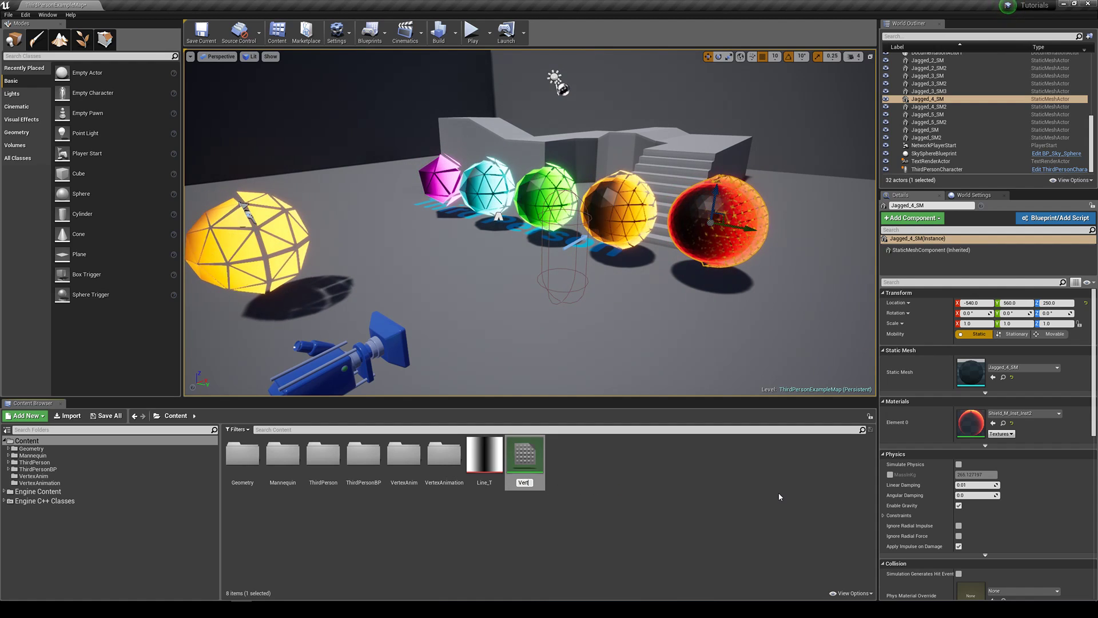
text(exOuter_M)
key(Return)
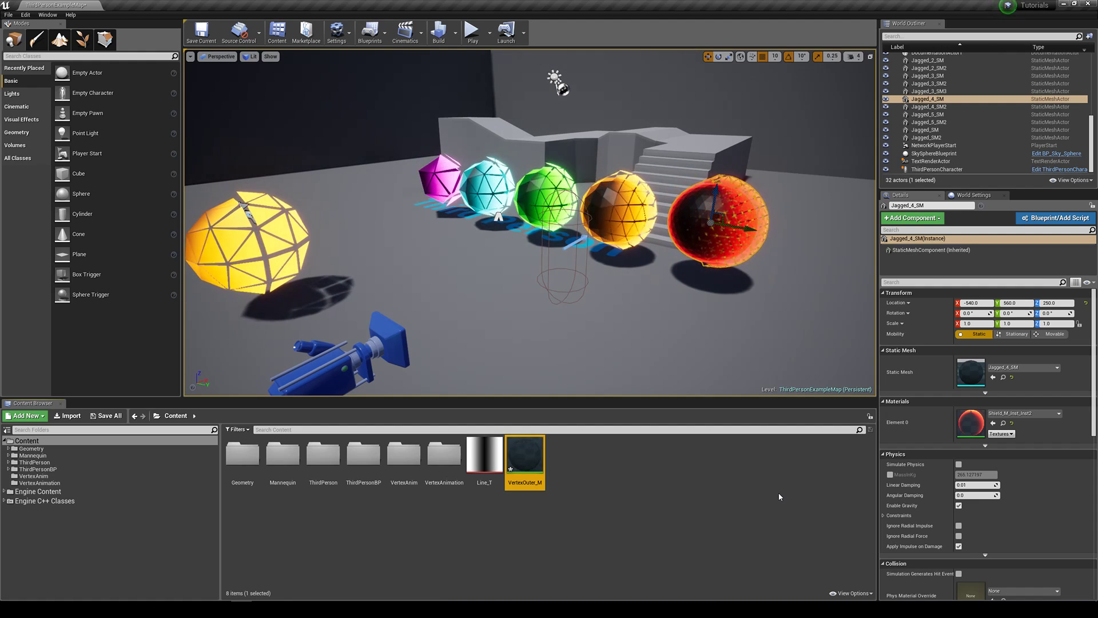
- Open the VertexOuter_M material and set its blend mode to Translucent and its shading model to Unlit
double_click(525, 458)
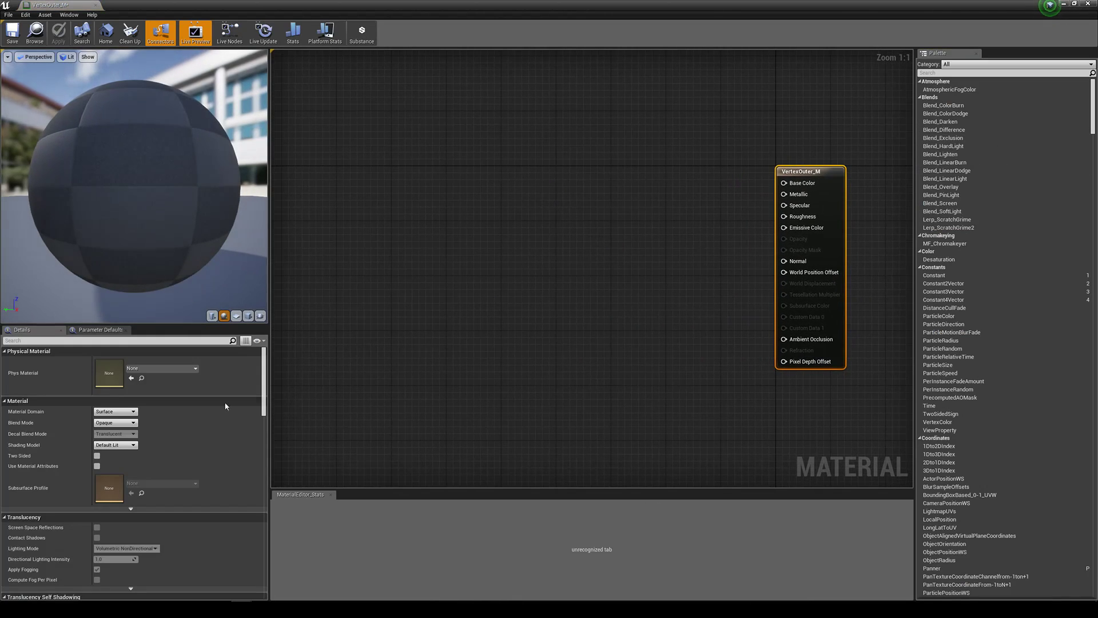
click(132, 423)
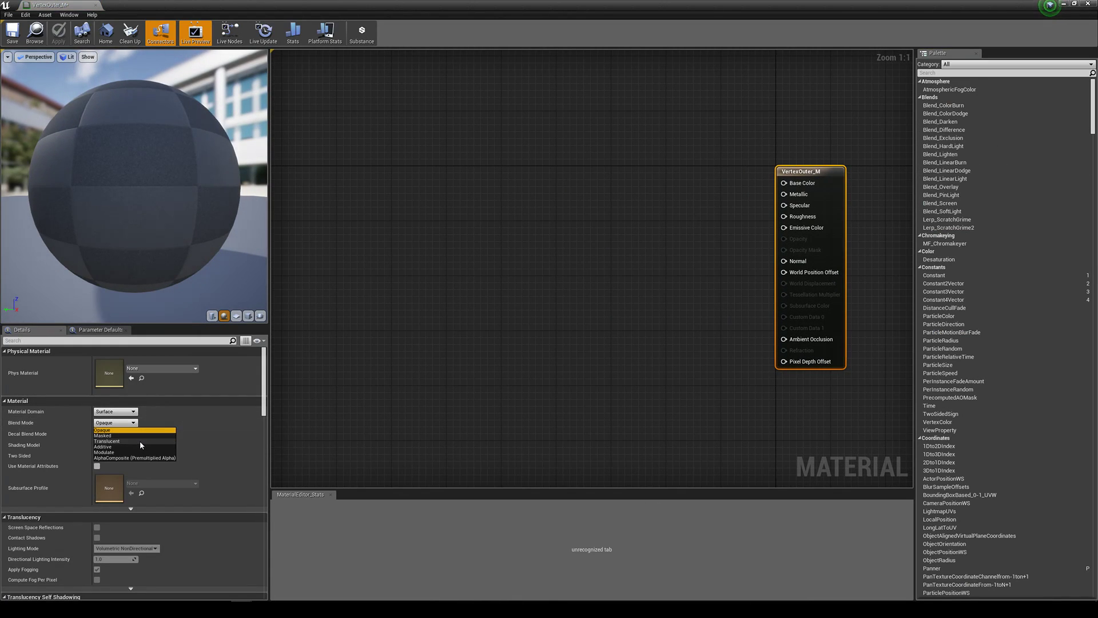
click(140, 440)
right_drag(697, 308, 625, 362)
mouse_move(753, 224)
mouse_down()
mouse_move(764, 225)
mouse_move(764, 208)
mouse_up()
click(122, 445)
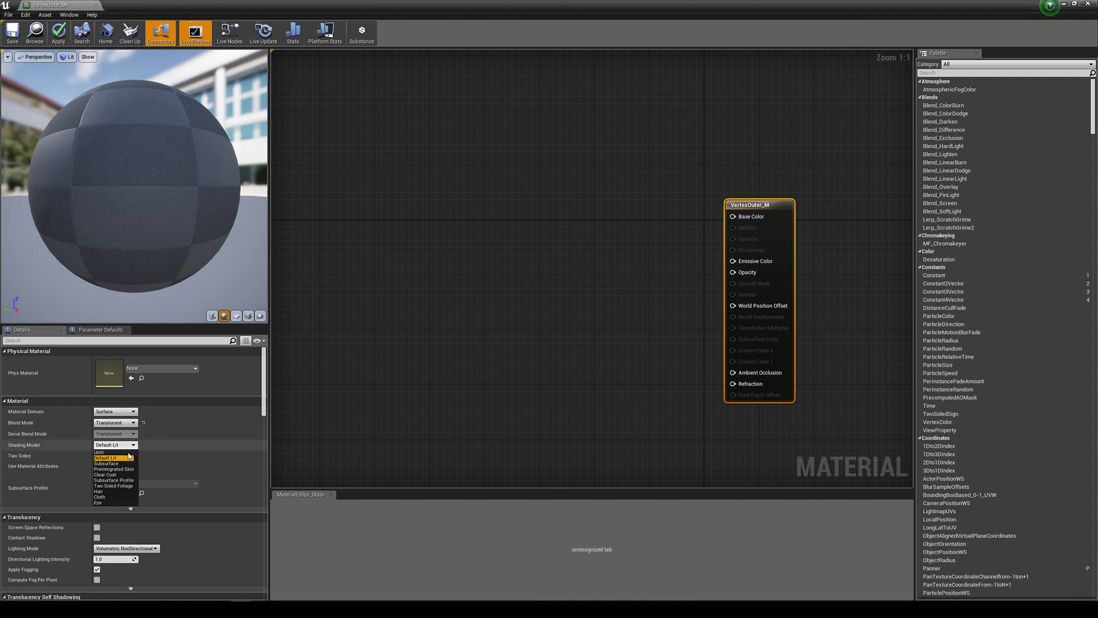
click(114, 452)
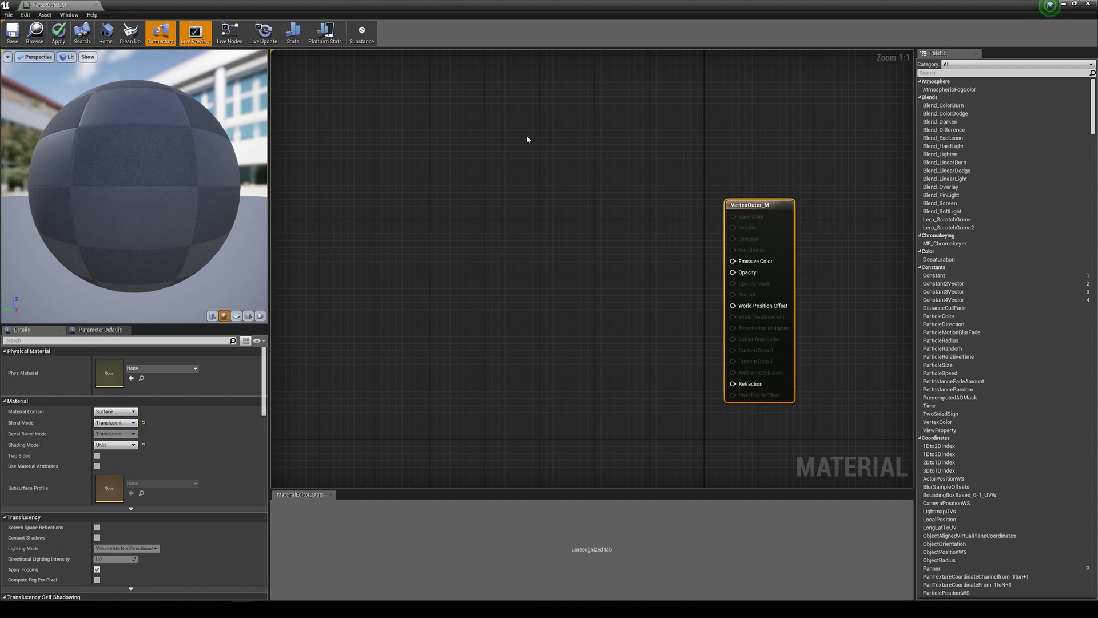
drag(172, 165, 200, 185)
right_drag(682, 217, 706, 214)
drag(773, 204, 781, 199)
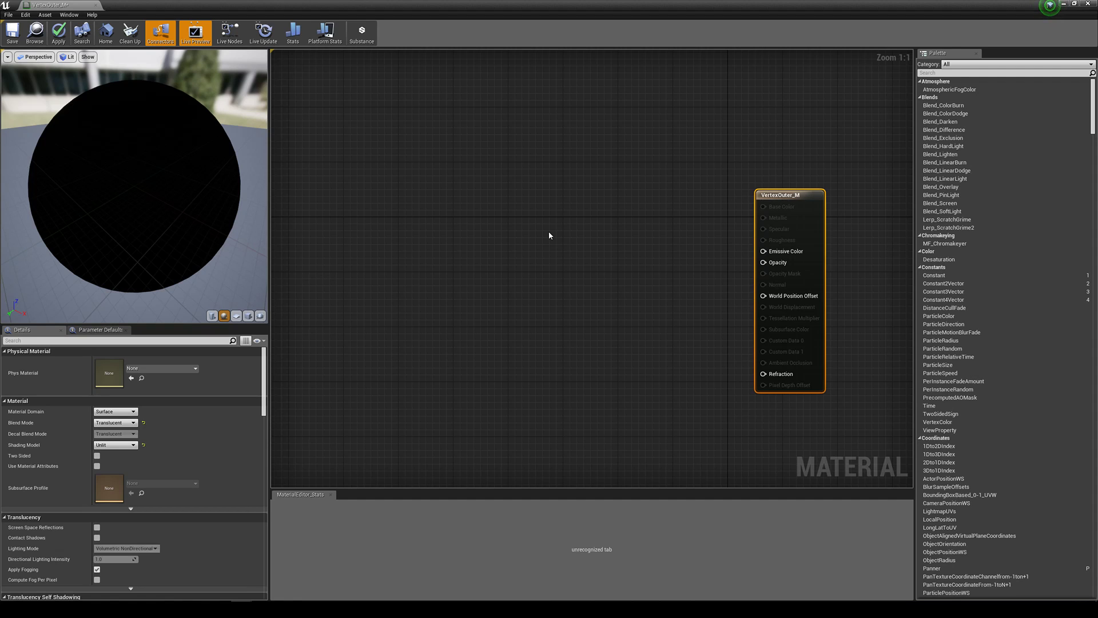
right_drag(532, 240, 615, 285)
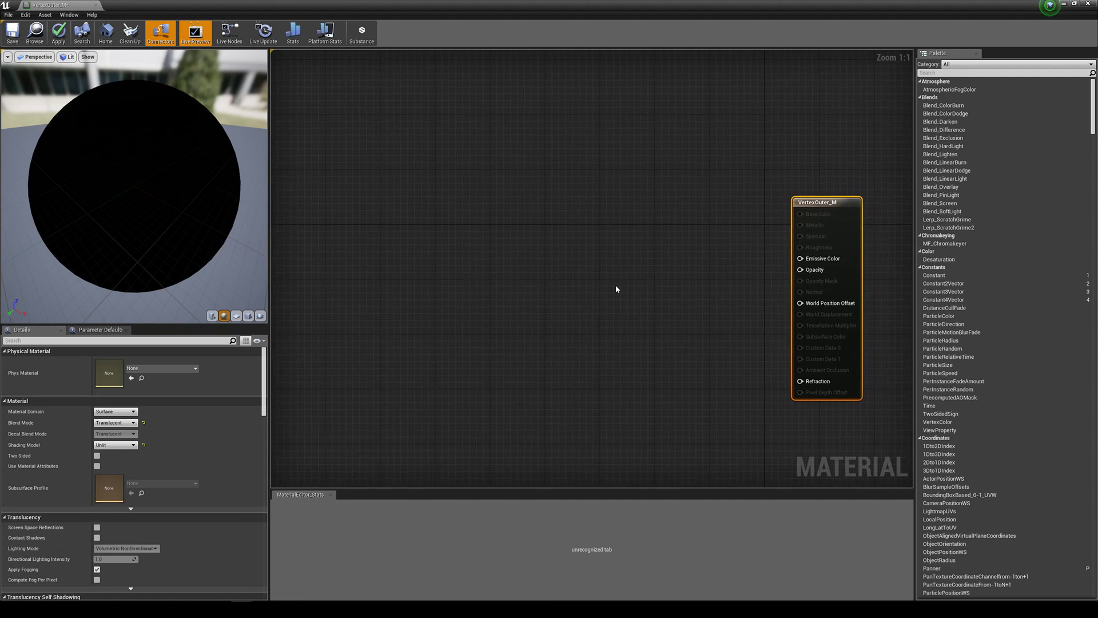
drag(91, 169, 148, 182)
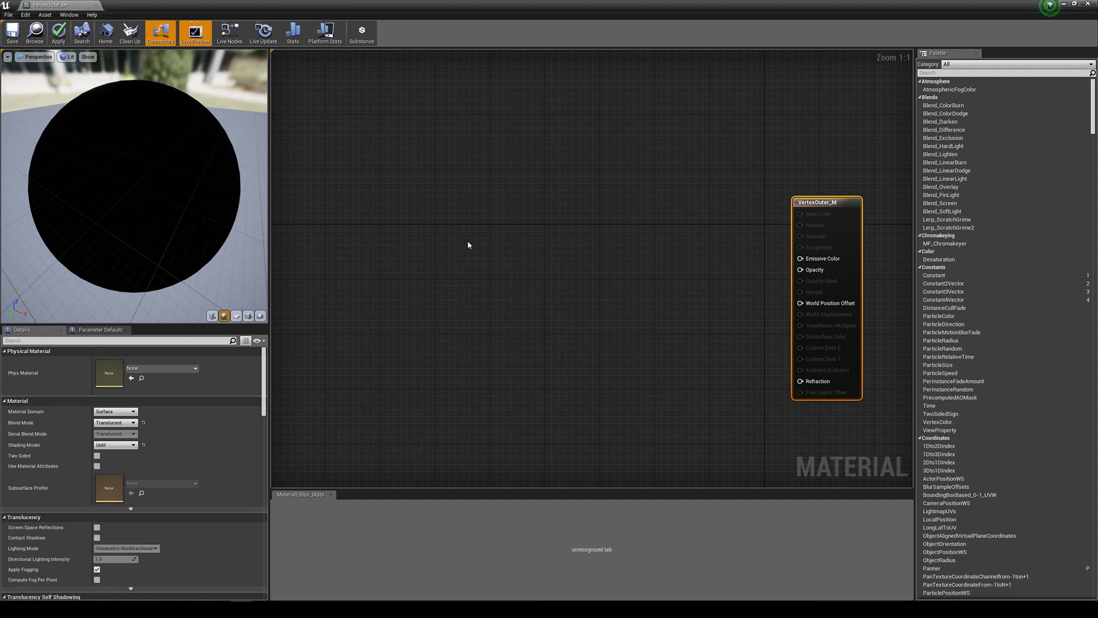
right_drag(435, 283, 467, 279)
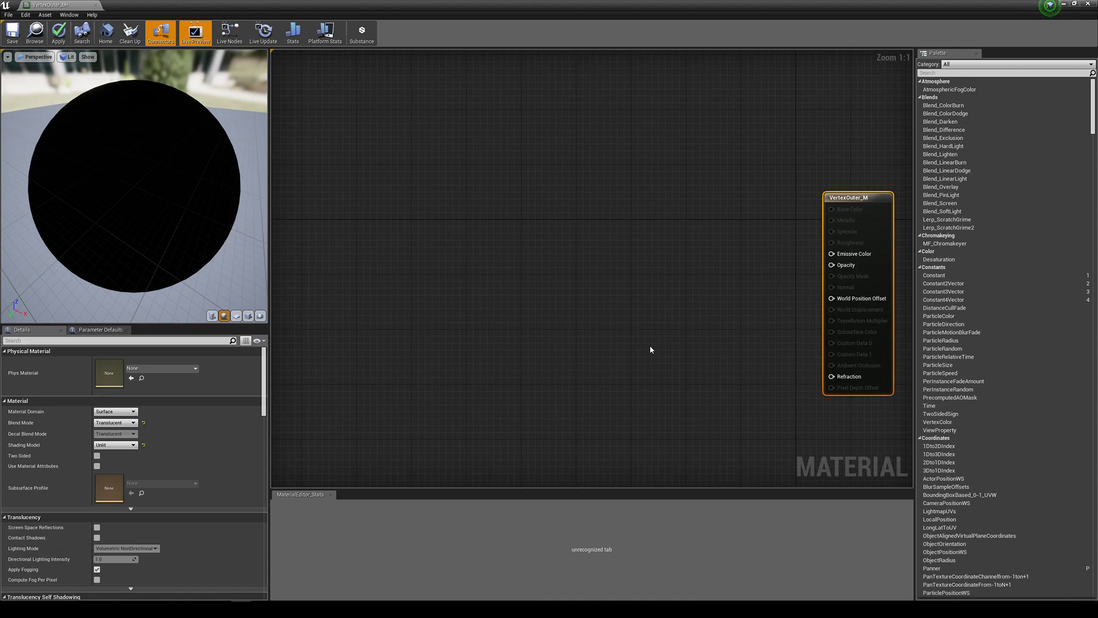
- Add a Texture Sample node to the material graph and assign the Line_T texture to it
click(520, 302)
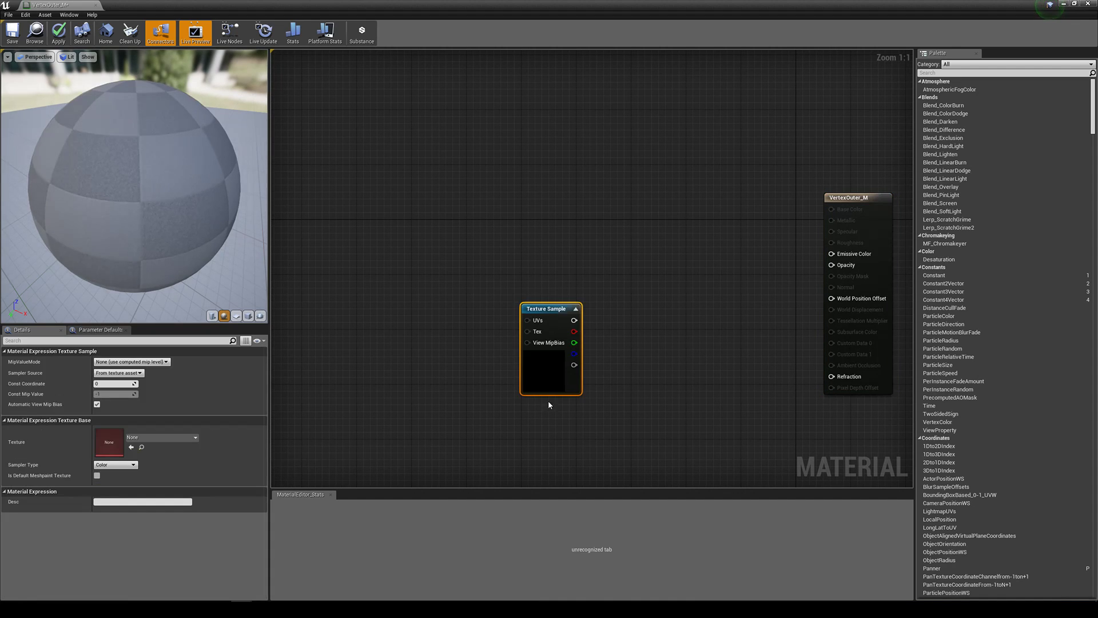
click(177, 439)
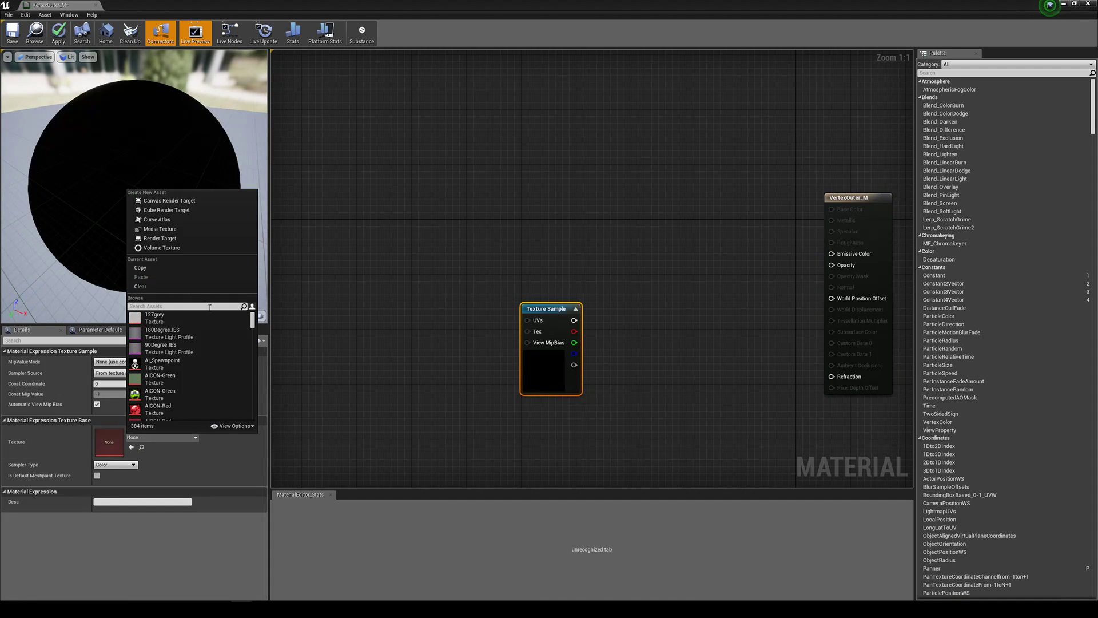
text(lint)
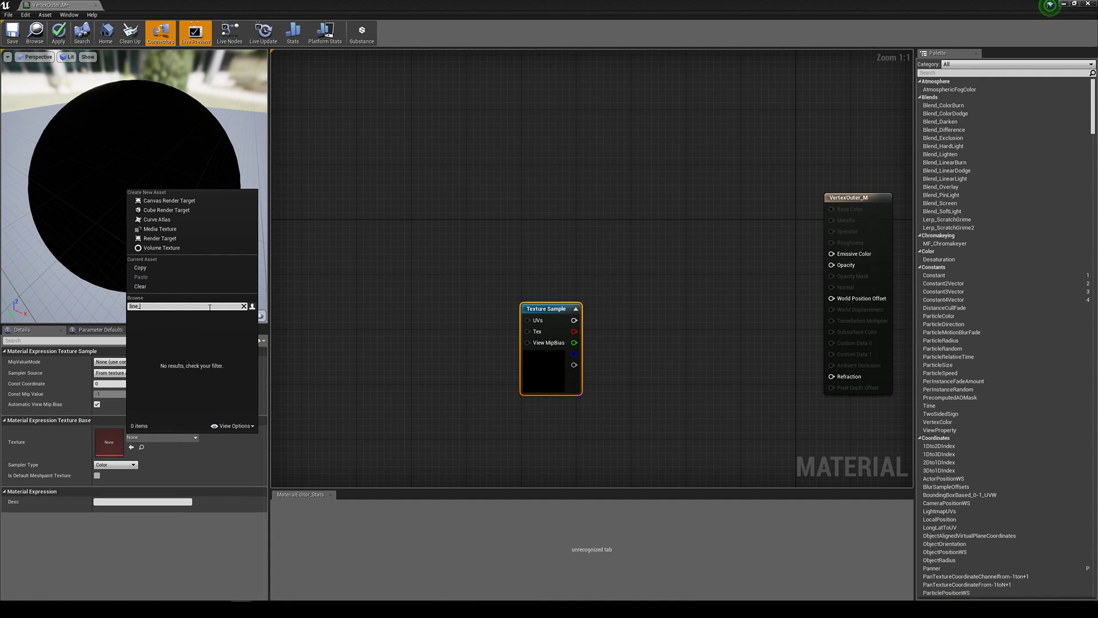
click(210, 318)
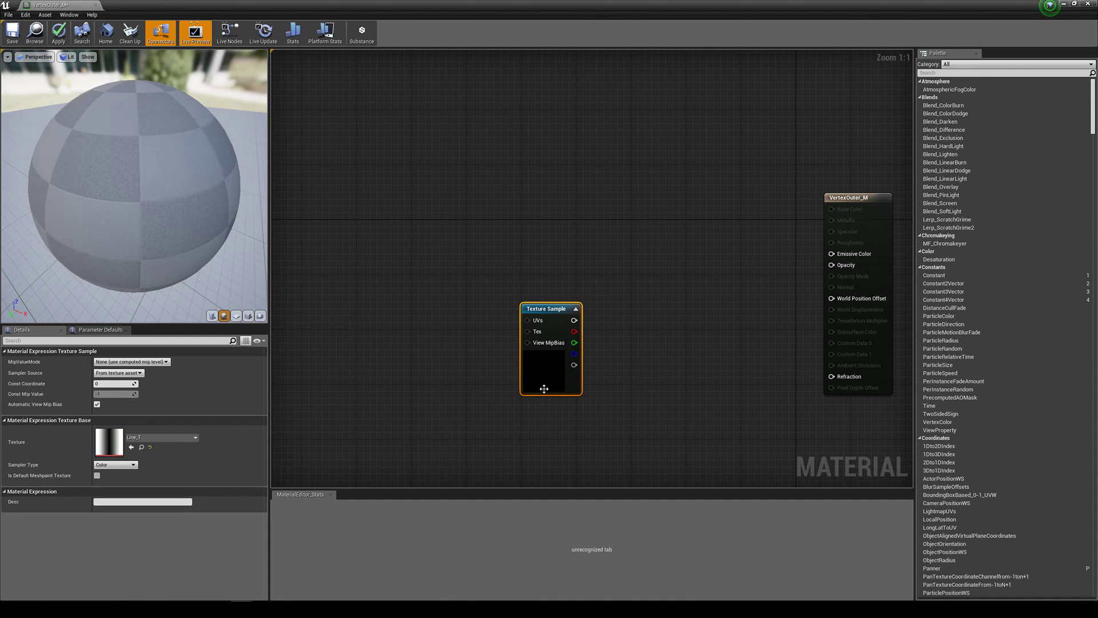
- Position the Texture Sample node well to the left of the material's output node, leaving room between them
drag(544, 387, 489, 372)
right_drag(413, 445, 531, 426)
drag(625, 317, 597, 329)
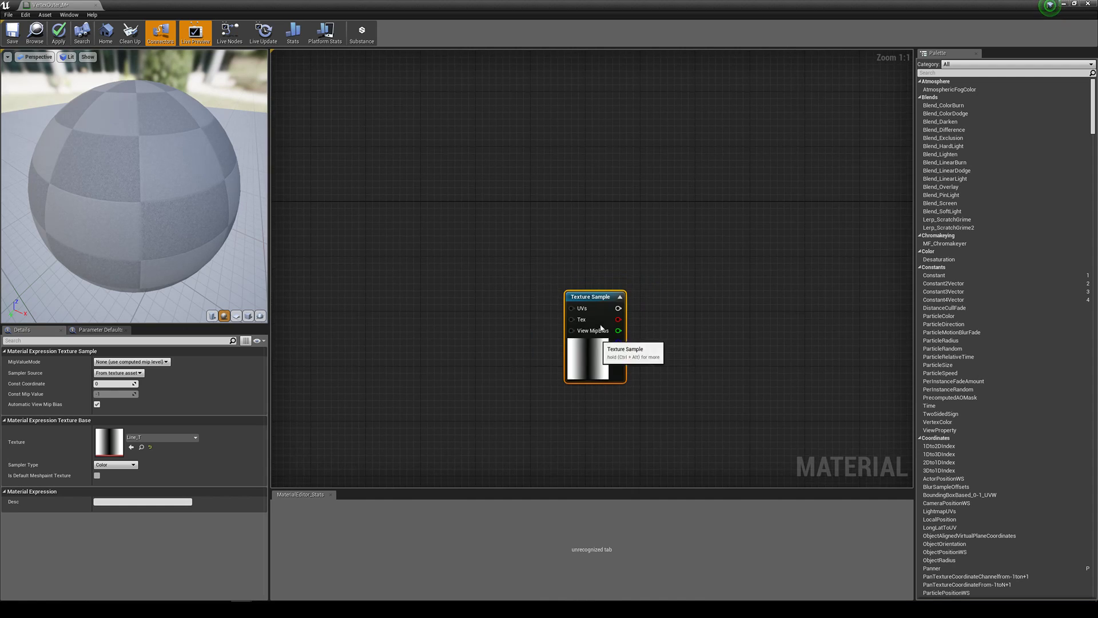
drag(573, 365, 553, 366)
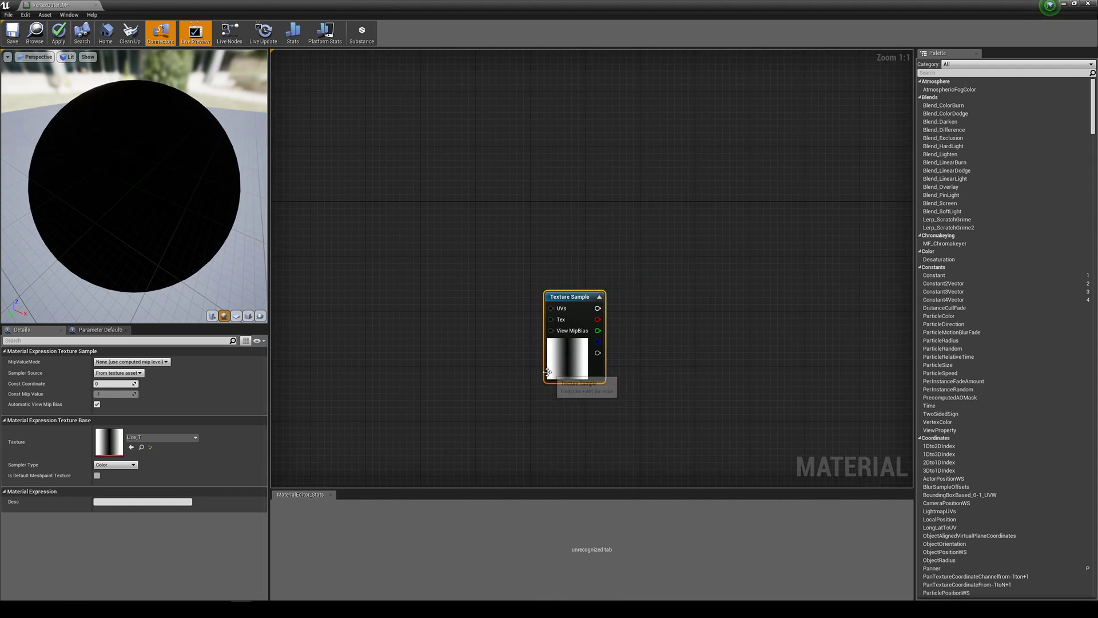
mouse_move(113, 212)
mouse_down()
mouse_move(189, 232)
mouse_move(115, 194)
mouse_up()
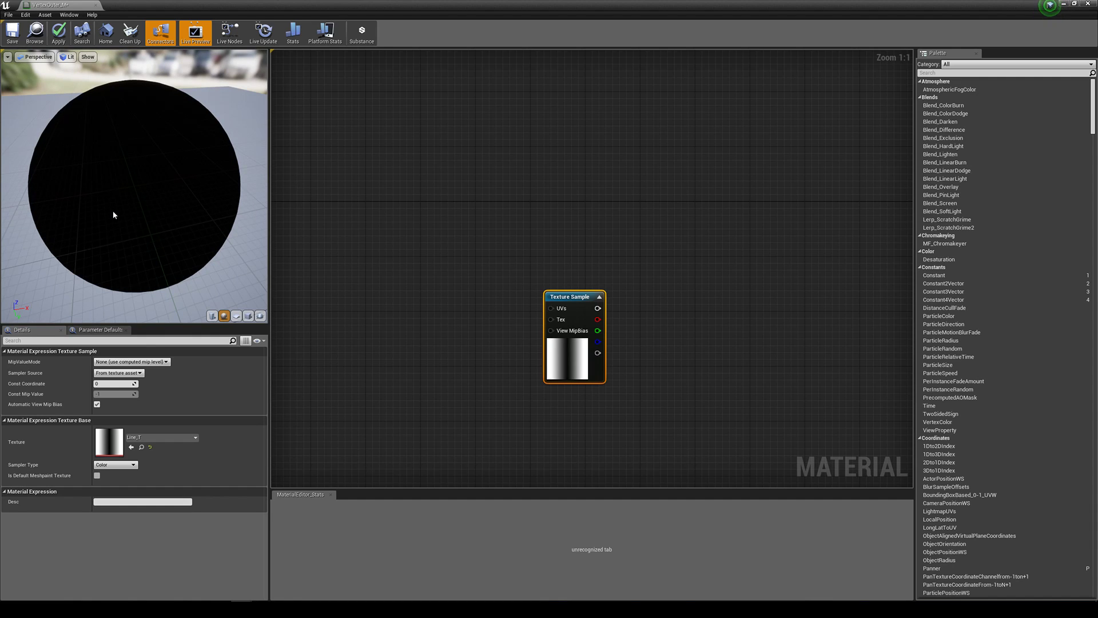
right_drag(625, 374, 498, 352)
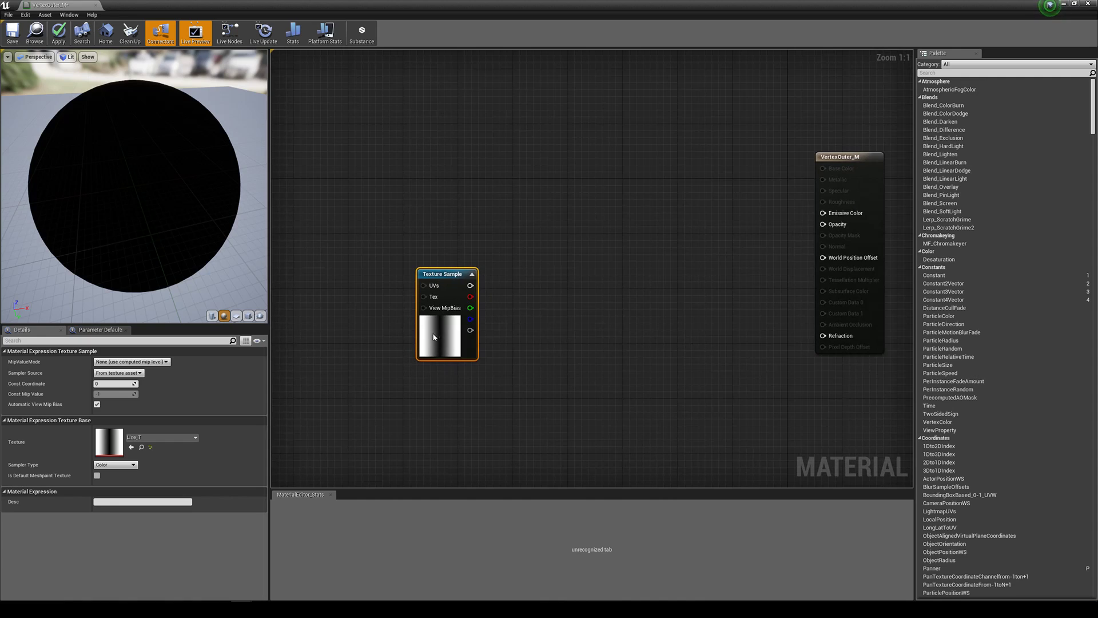
drag(443, 340, 456, 305)
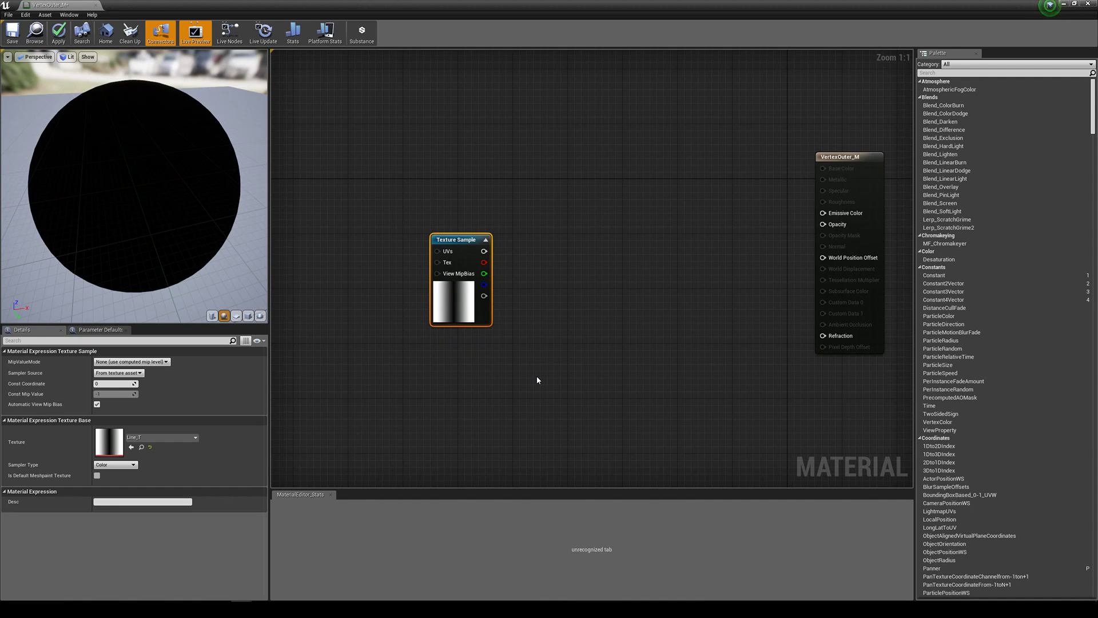
- Add a Multiply node and wire the Texture Sample's RGB output through its A input to World Position Offset
click(622, 331)
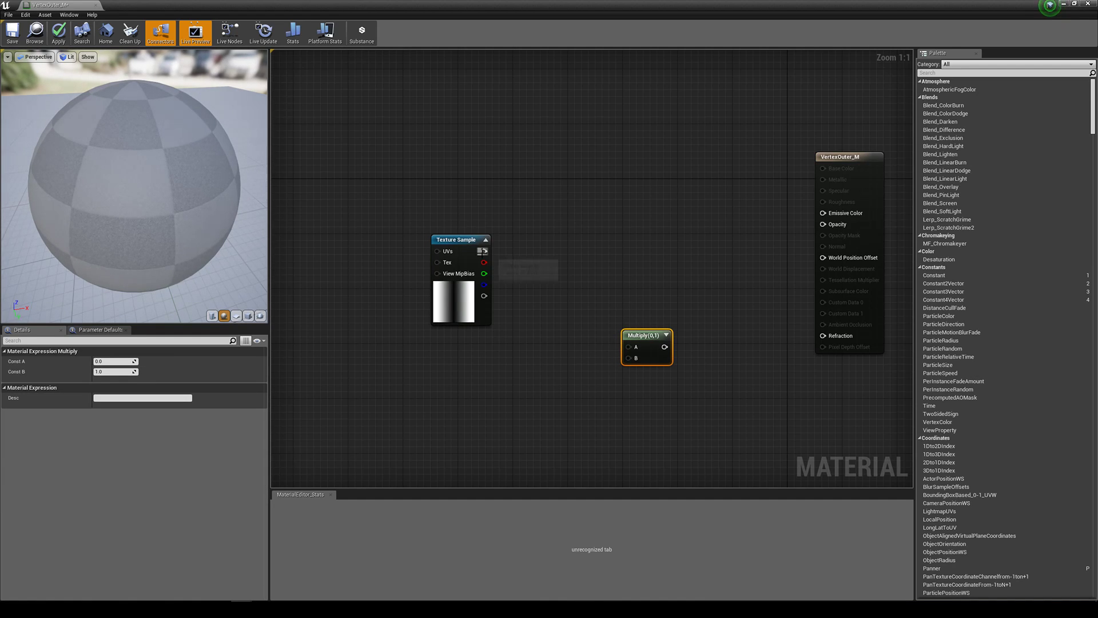
drag(484, 252, 833, 262)
drag(623, 321, 638, 315)
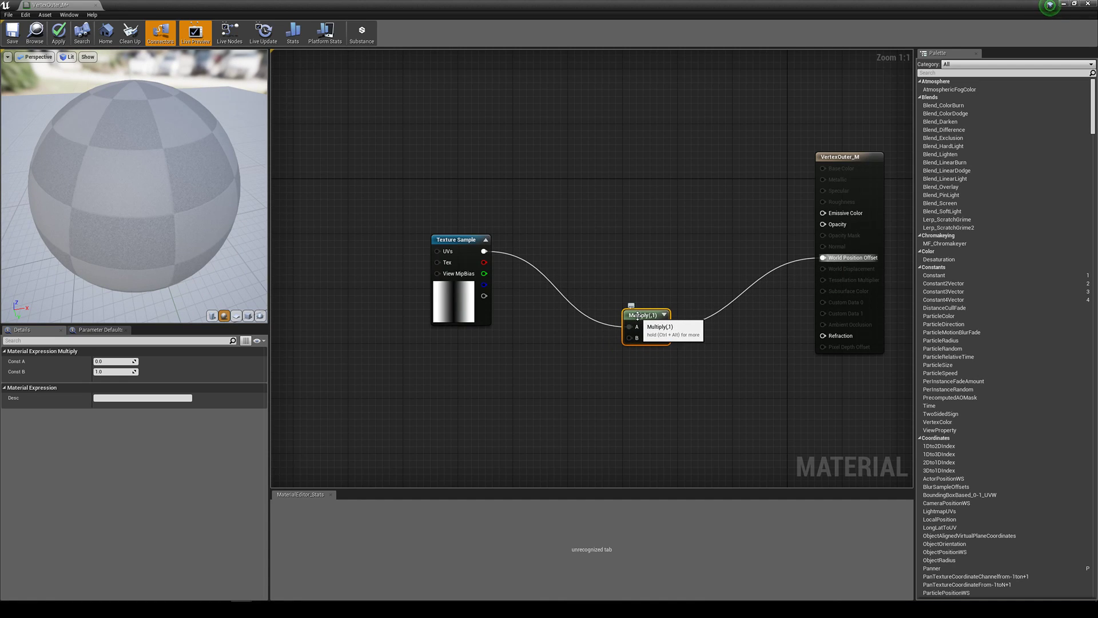
- Add a VertexNormalWS node to the material graph and place it just below the Texture Sample node
drag(465, 299, 456, 293)
right_drag(405, 387, 433, 382)
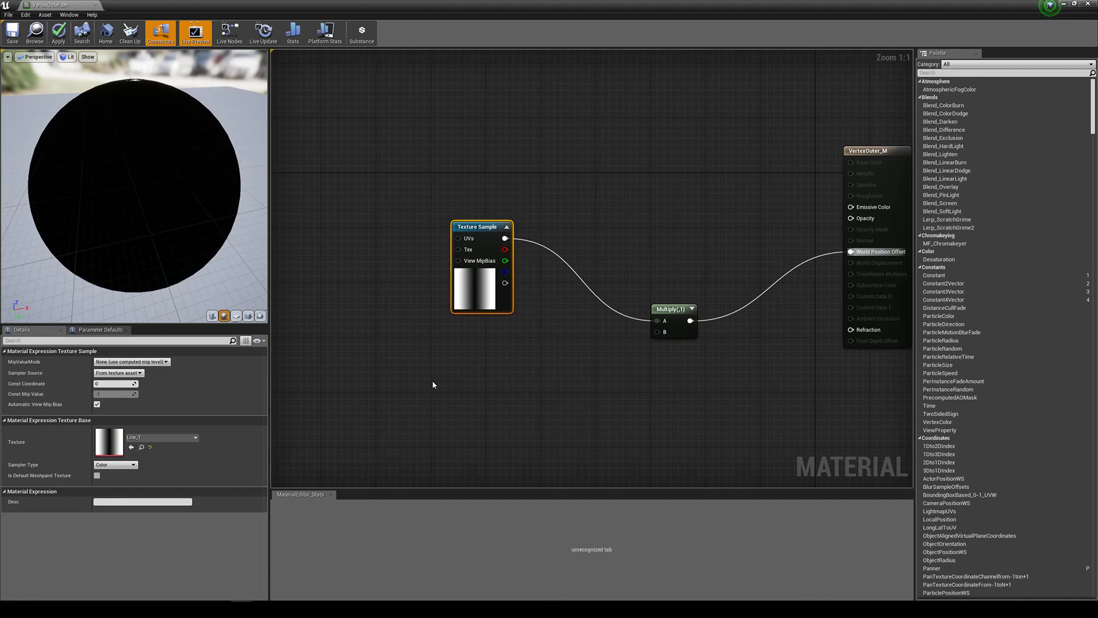
right_click(433, 384)
text(vertex)
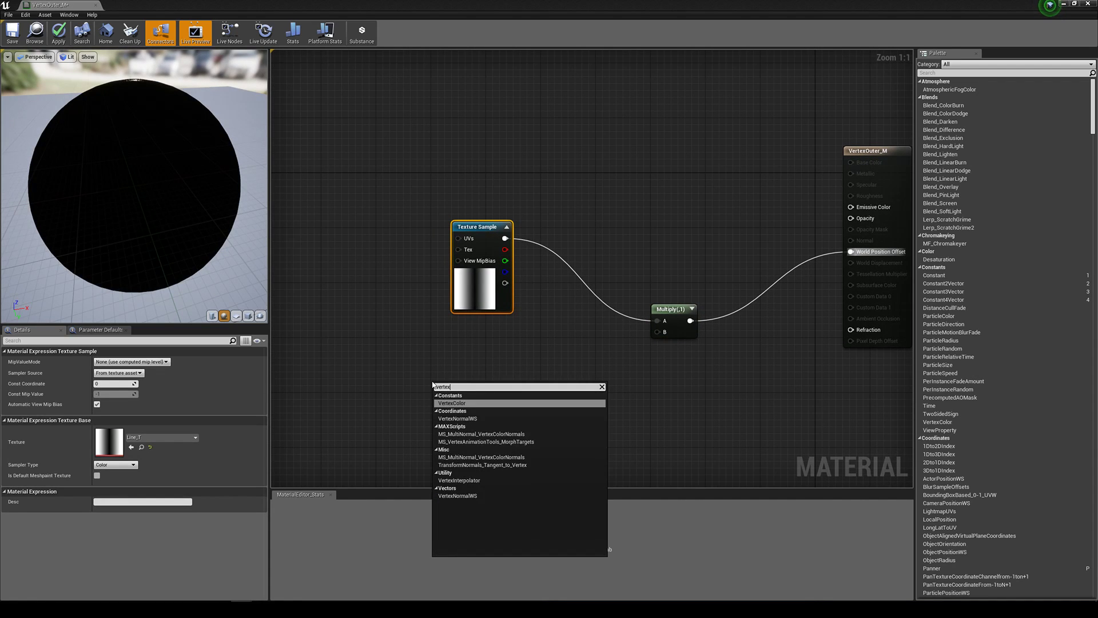
key(Down)
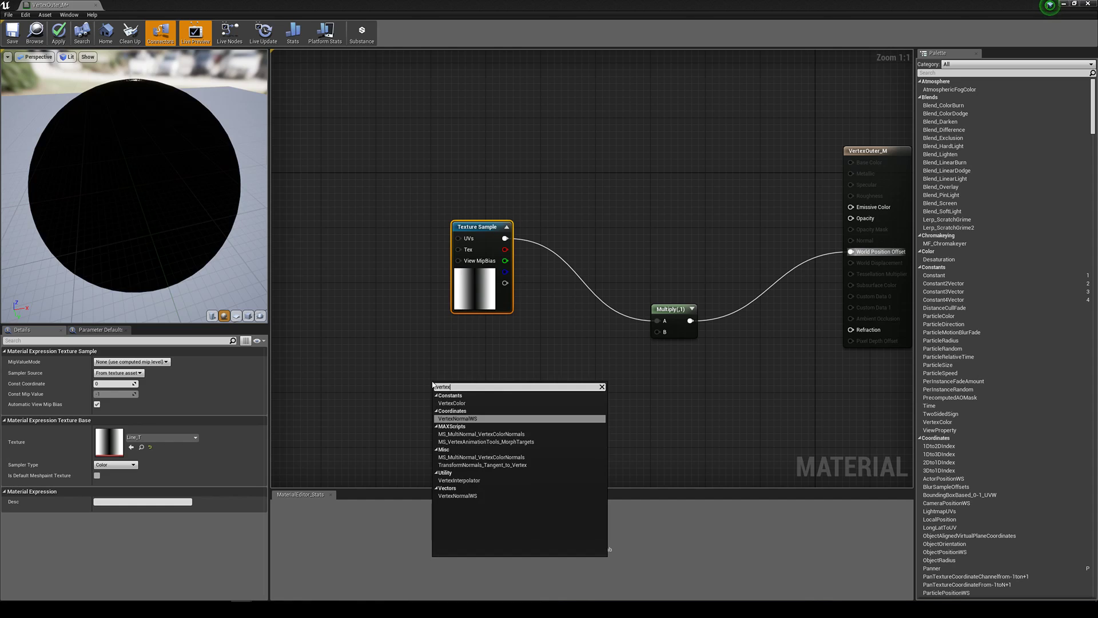
key(Return)
drag(432, 385, 389, 334)
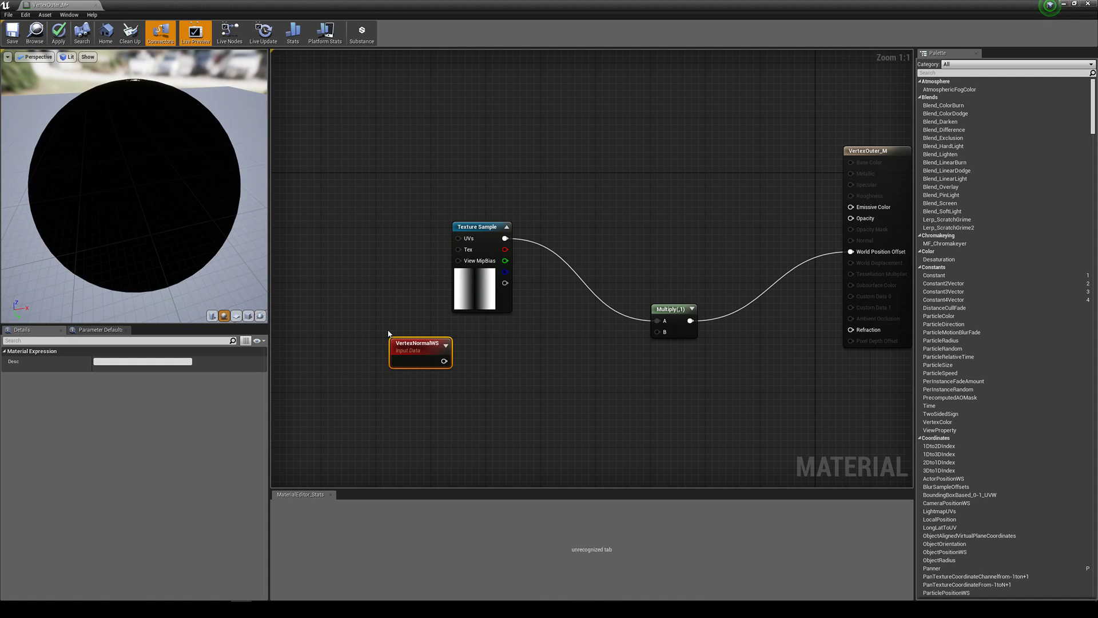
- Add a second Multiply node, wire VertexNormalWS into its A input, and connect its output to the first Multiply's B input
click(488, 379)
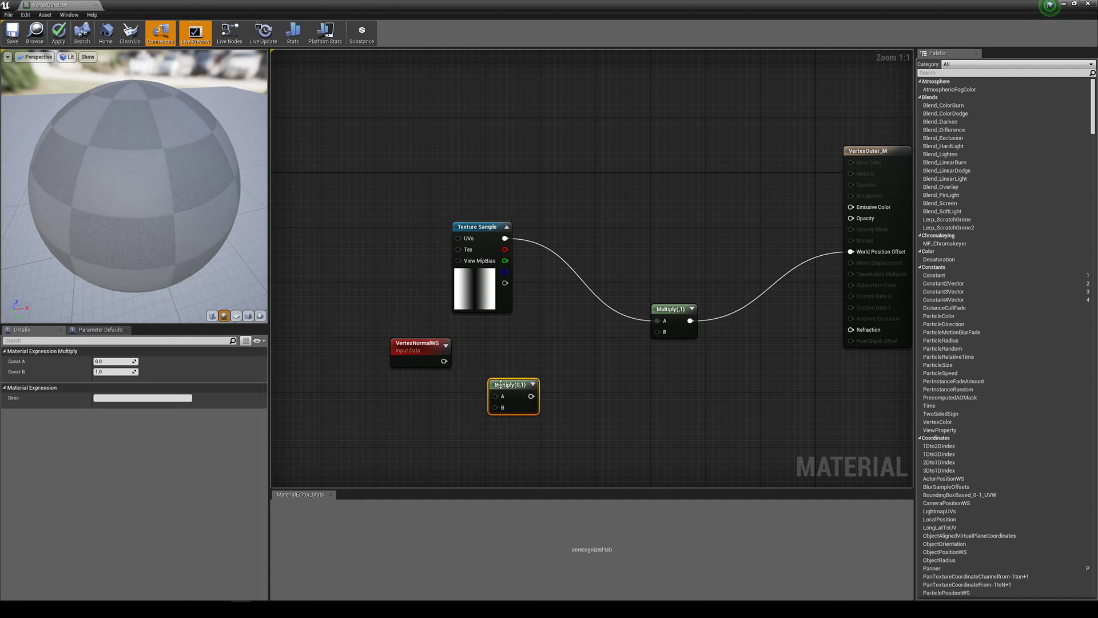
drag(442, 361, 497, 384)
right_drag(445, 392, 473, 397)
mouse_move(543, 373)
mouse_down()
mouse_move(689, 338)
mouse_move(550, 365)
mouse_up()
right_drag(408, 438, 441, 436)
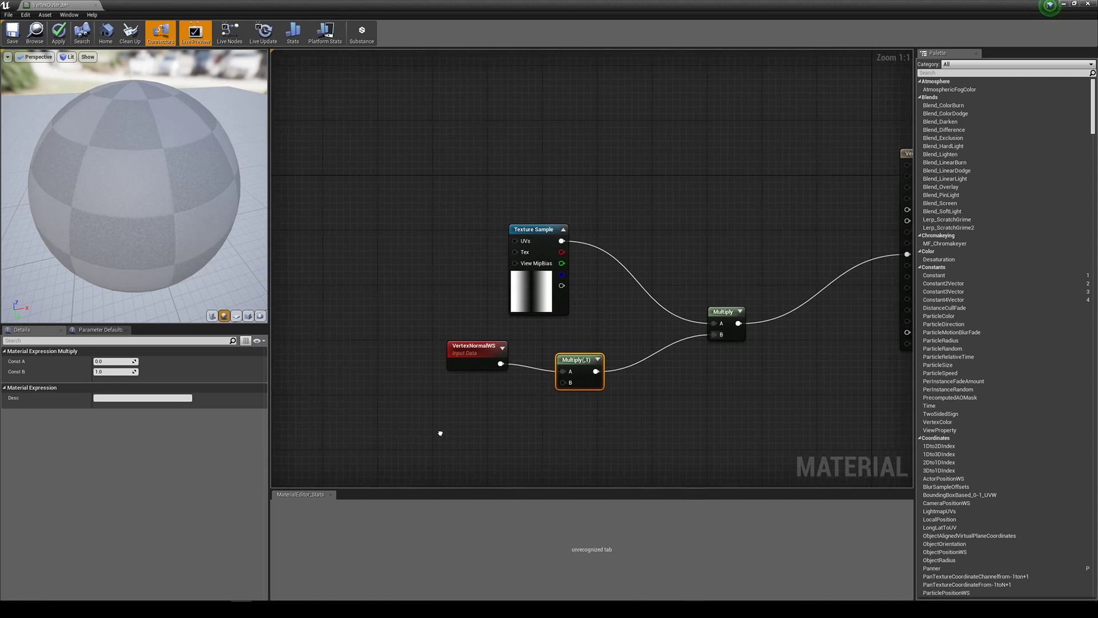
- Add a scalar parameter named Push Amount below VertexNormalWS and wire it into the lower Multiply's B input
click(426, 437)
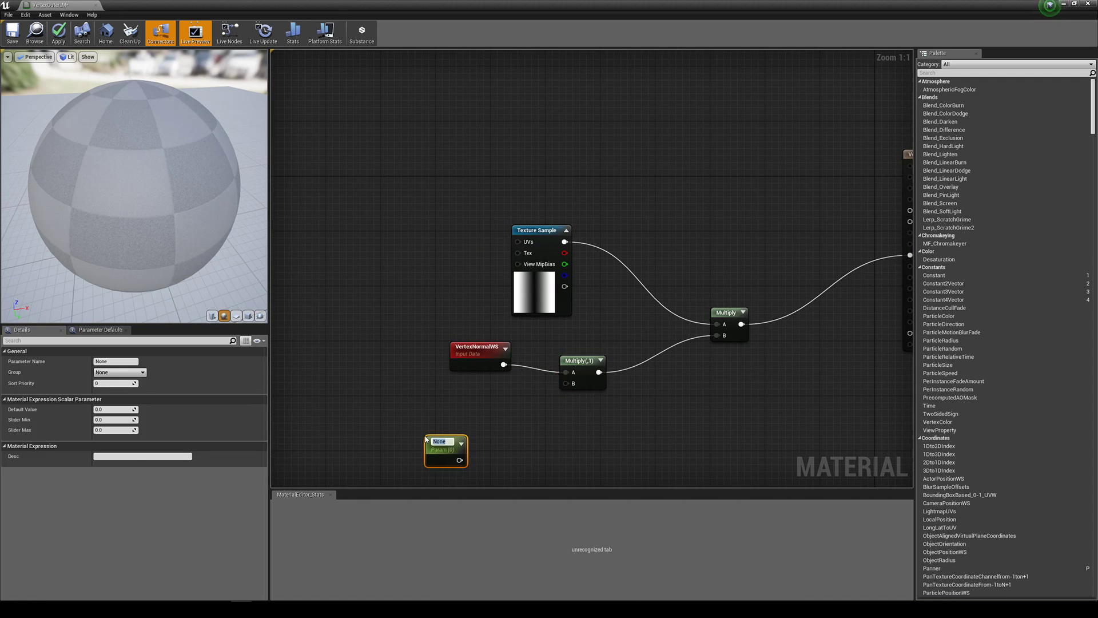
text(Push Amount)
key(Return)
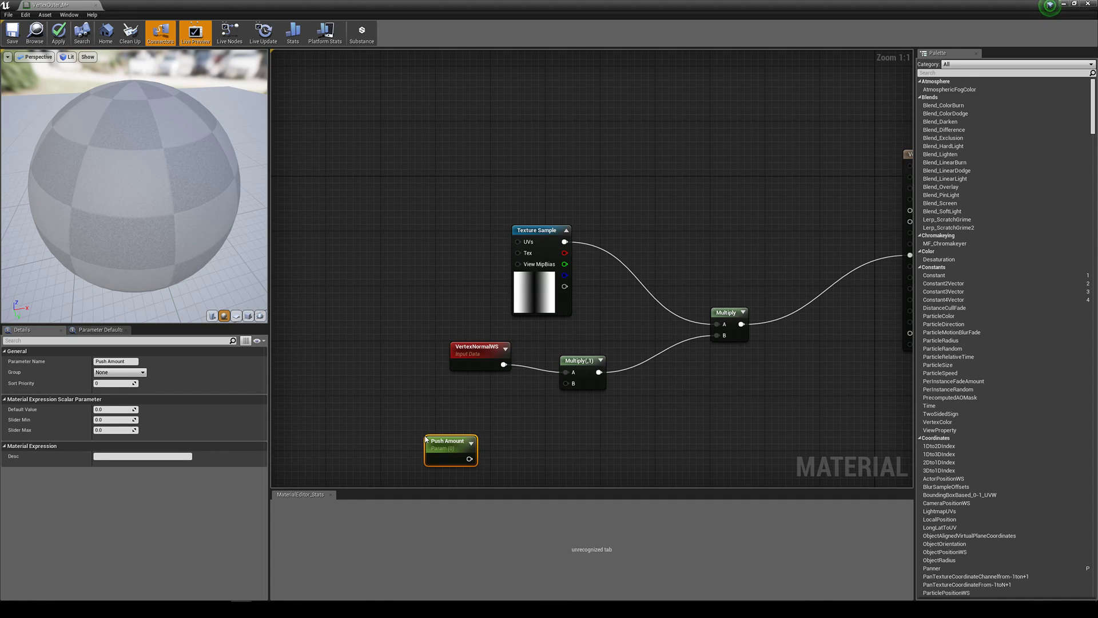
drag(451, 444, 568, 384)
drag(486, 396, 479, 388)
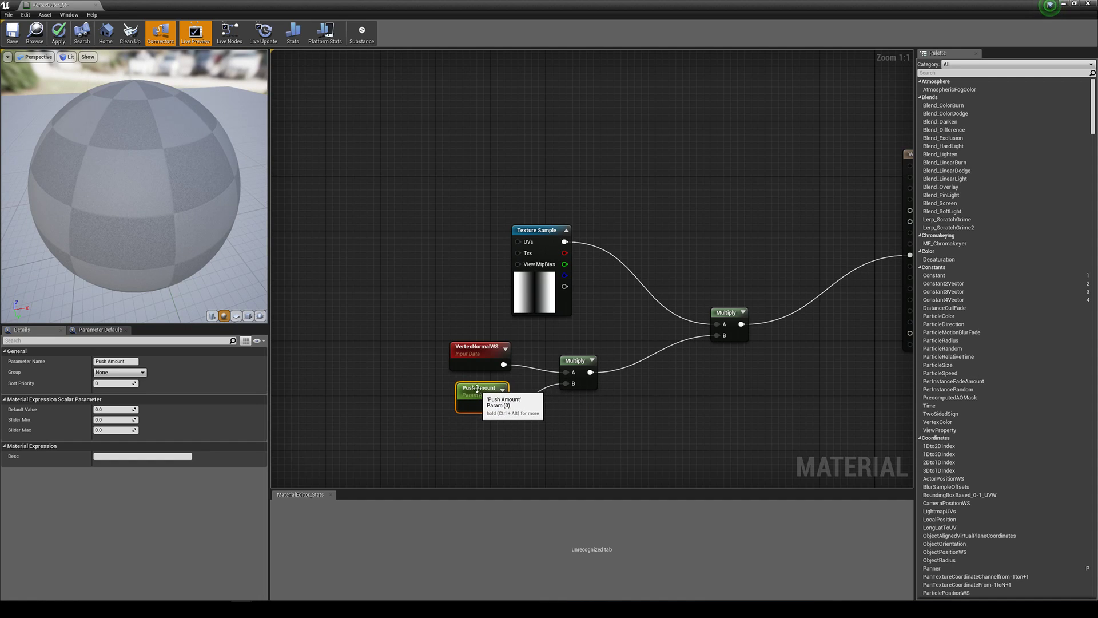
- Apply the material changes, leave the material editor, and create a material instance of VertexOuter_M with its default name
right_drag(594, 430, 572, 414)
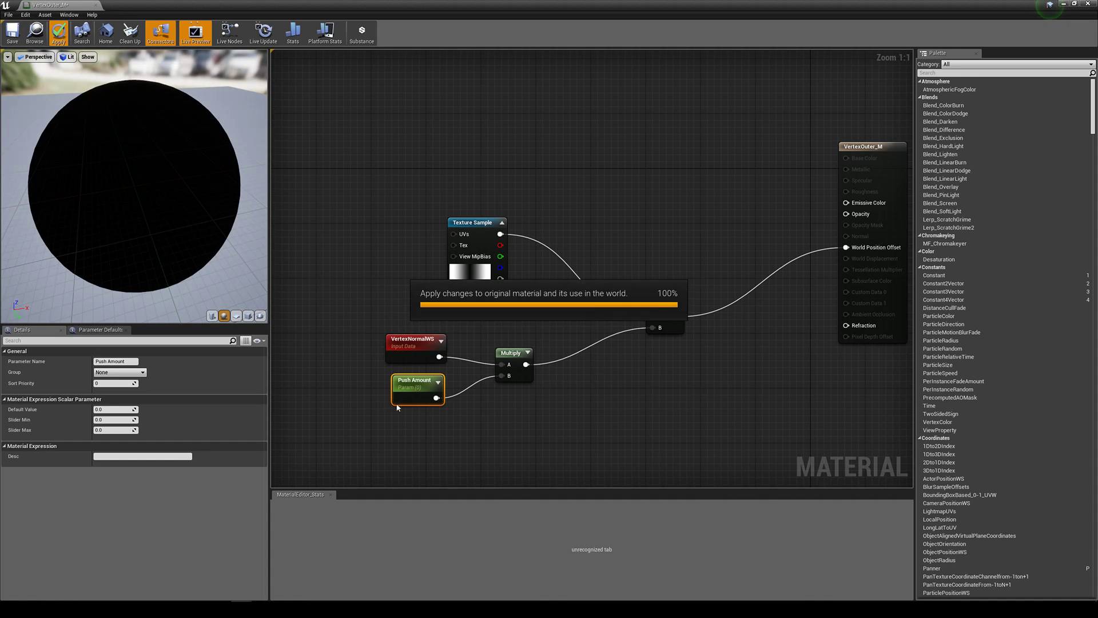
click(1074, 5)
right_click(525, 462)
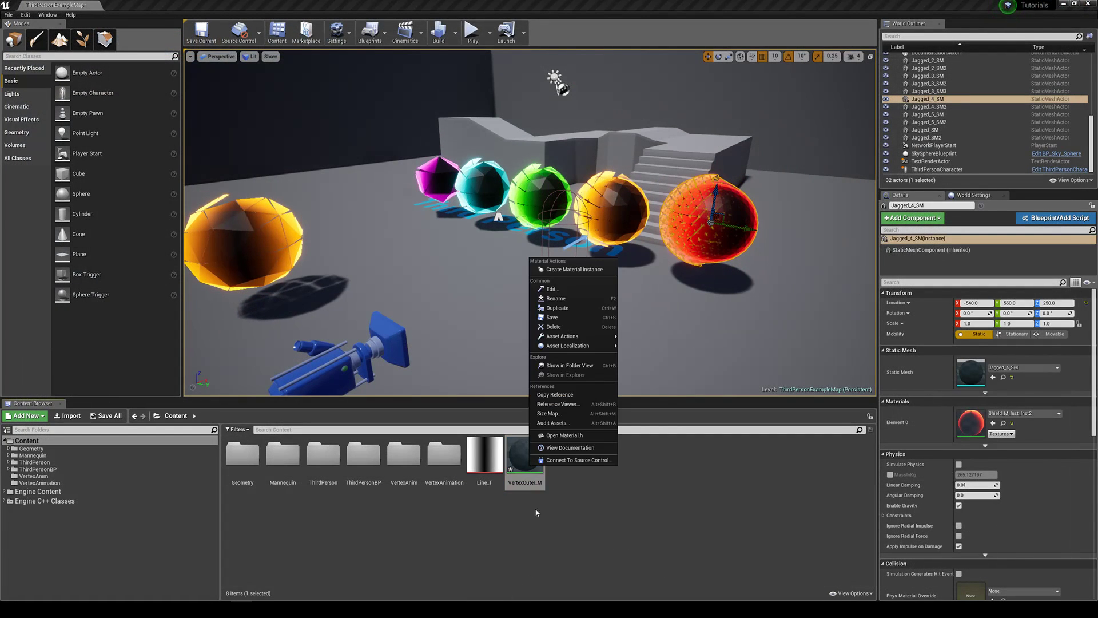
click(574, 269)
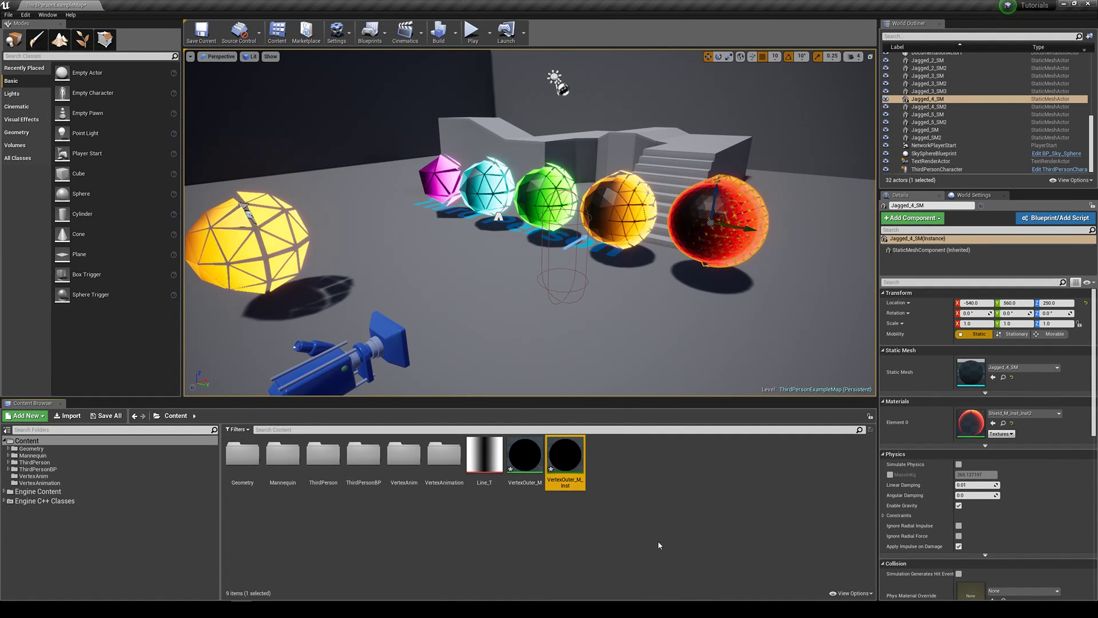
- Assign the VertexOuter_M_Inst material instance to Element 0 of the yellow sphere standing apart from the row of spheres
right_drag(591, 318, 555, 309)
key(w)
key(s)
key(a)
click(426, 272)
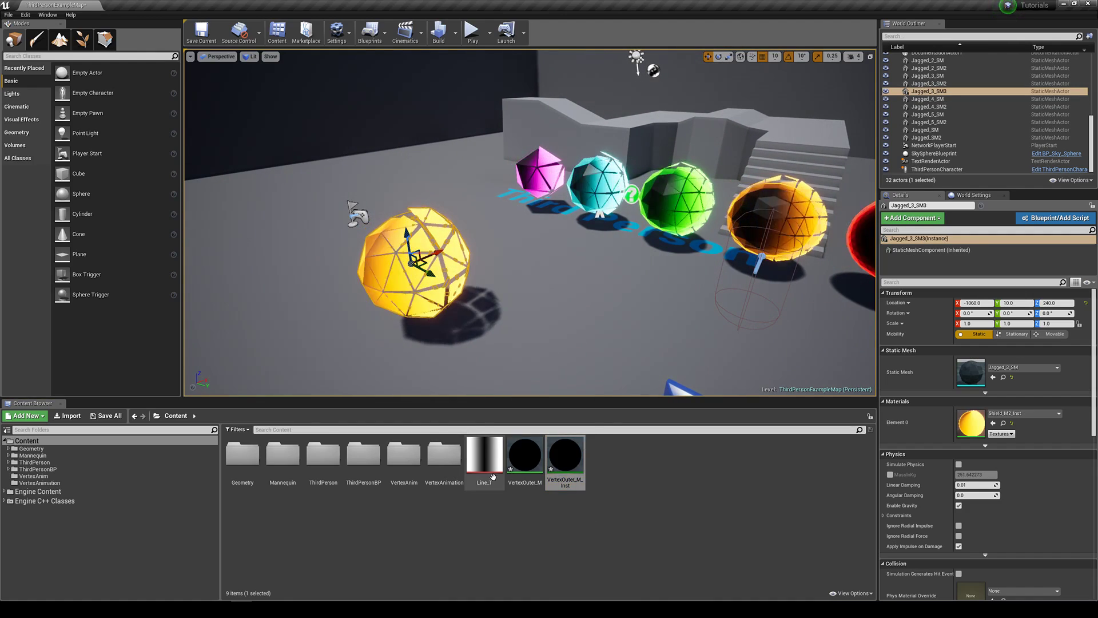
drag(574, 462, 985, 424)
right_drag(658, 297, 326, 212)
key(d)
key(w)
key(s)
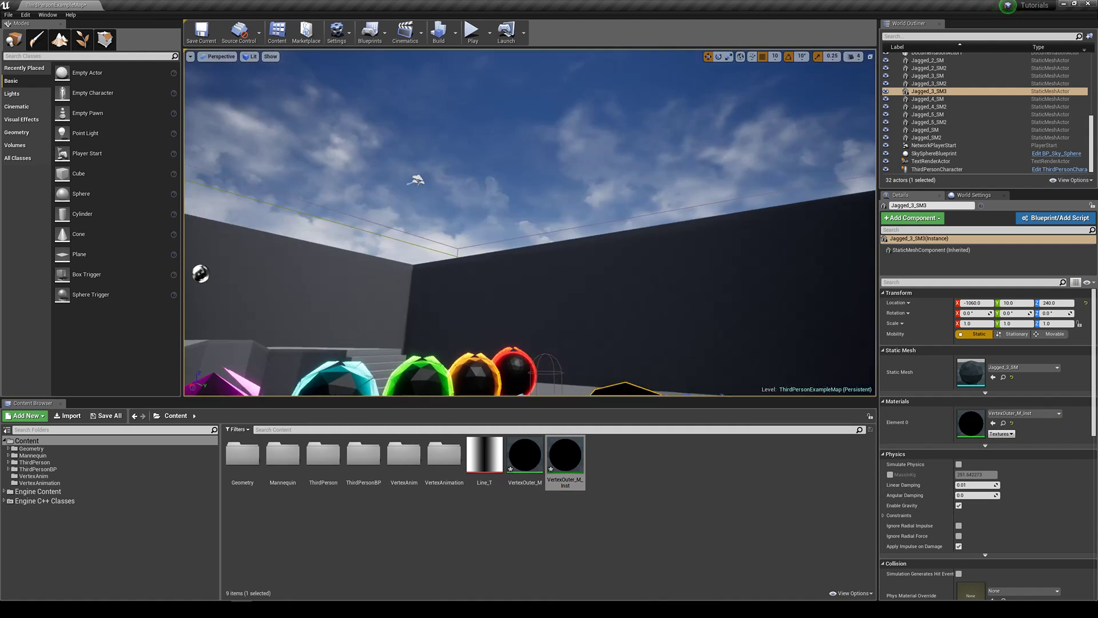
key(f)
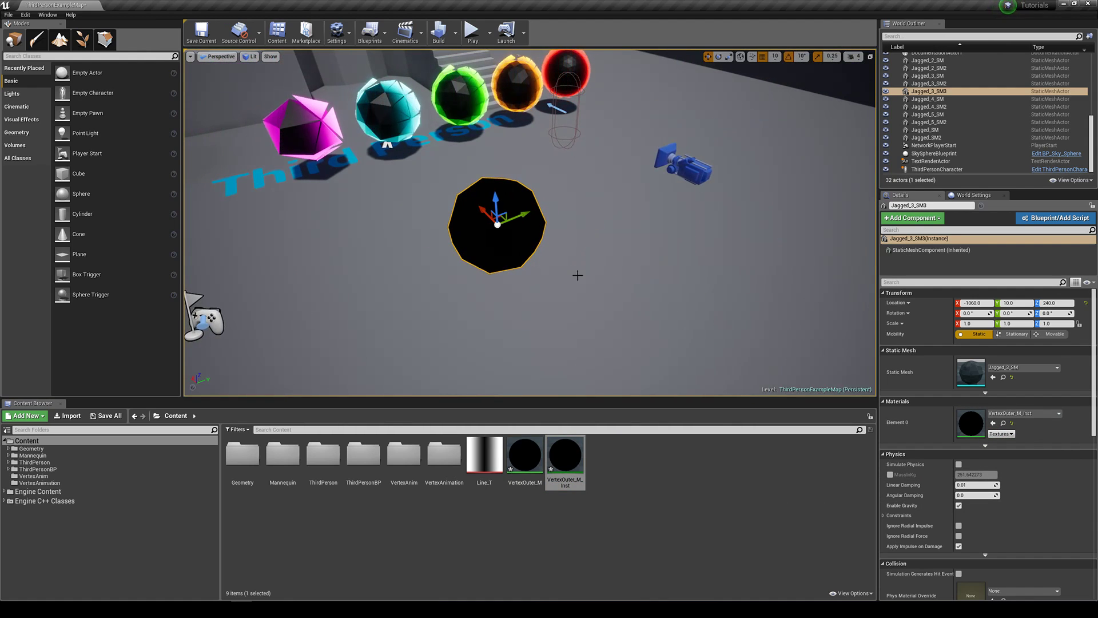